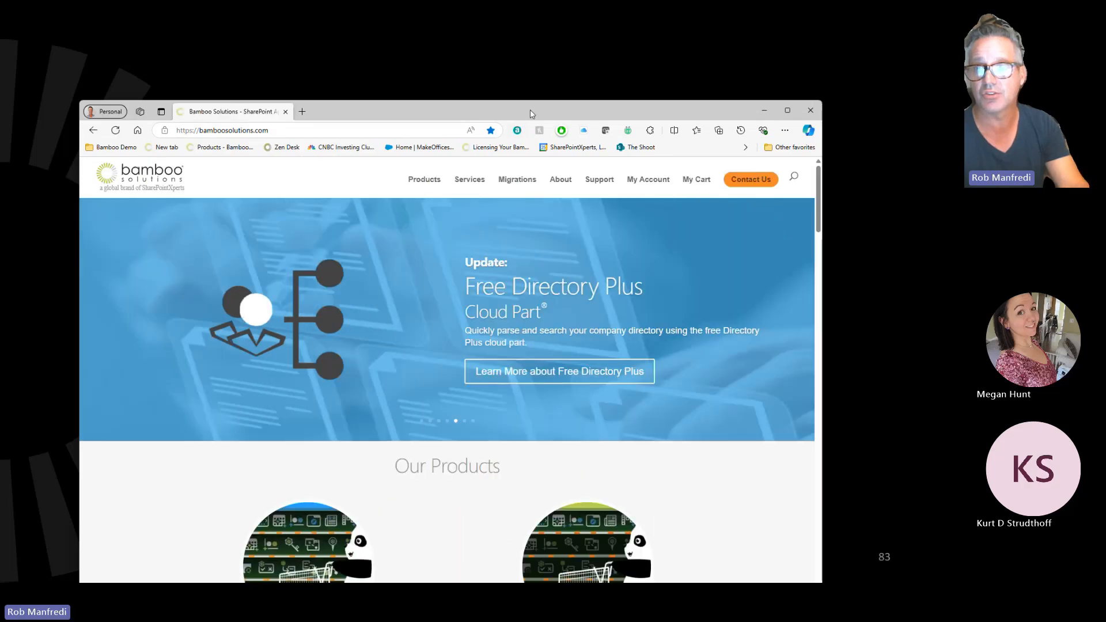
Step: Maximize the browser window and open the Alert Plus product page from the SharePoint Online product catalogue
double_click(530, 107)
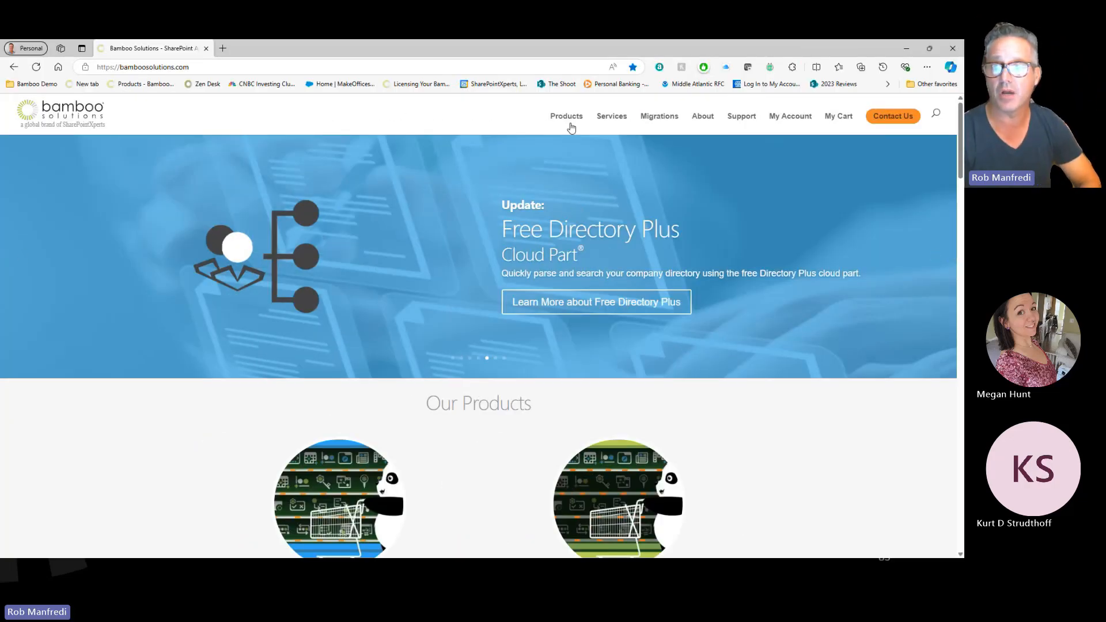
mouse_move(569, 127)
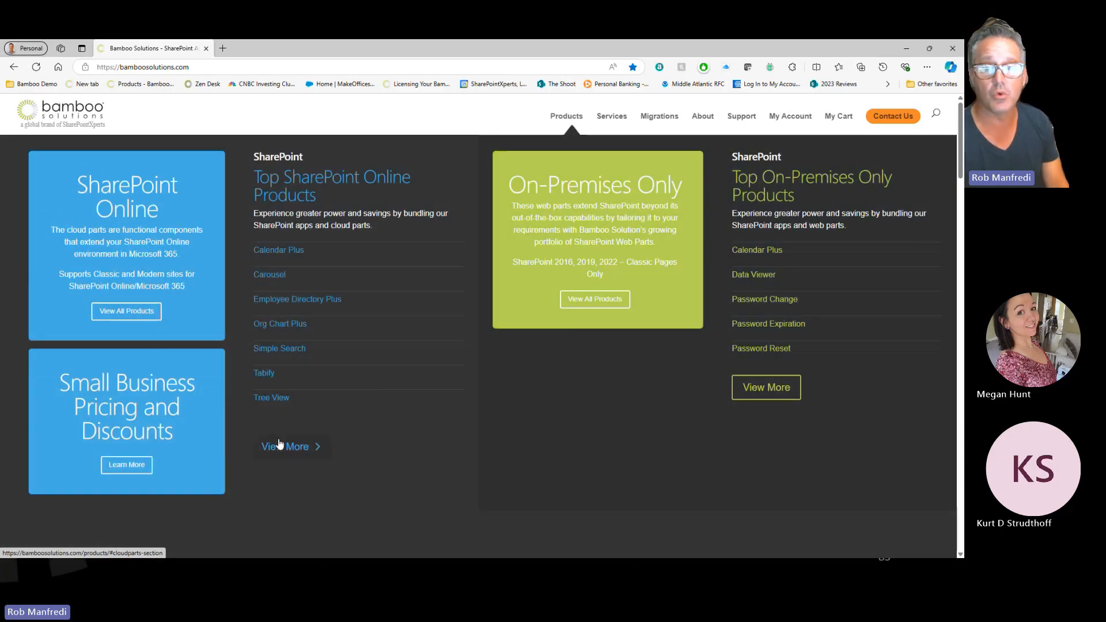
click(283, 443)
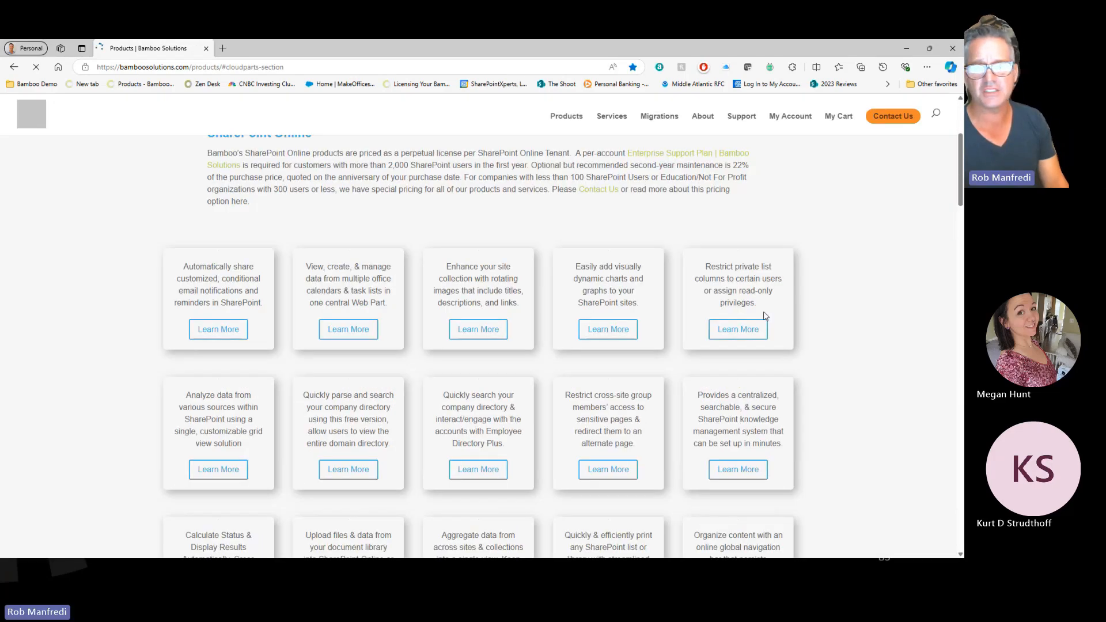
scroll(771, 293, down, 5)
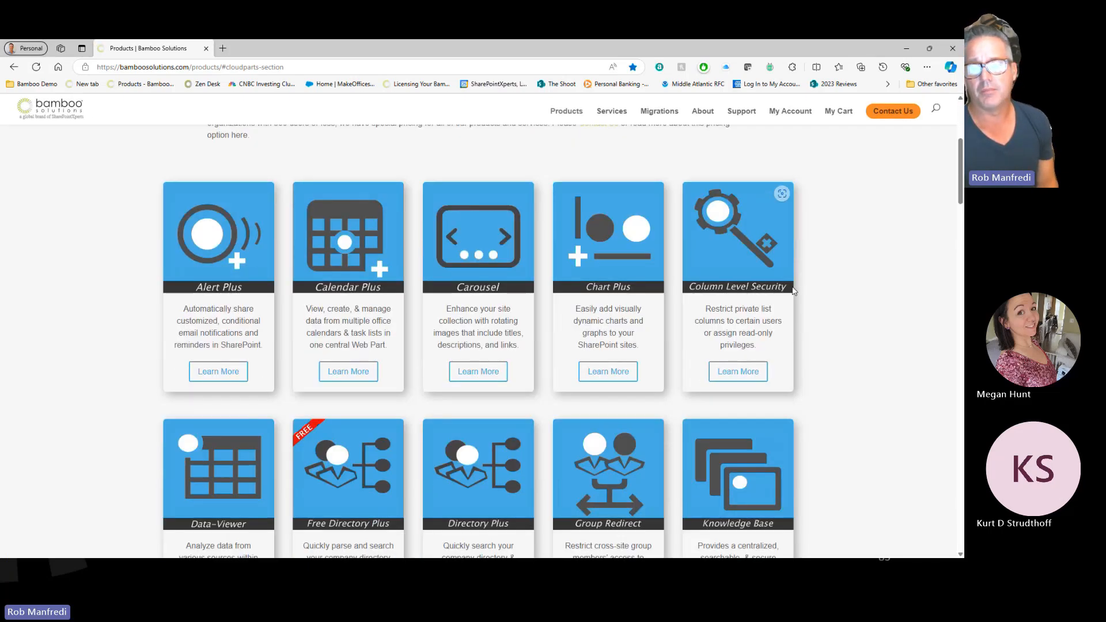
click(225, 376)
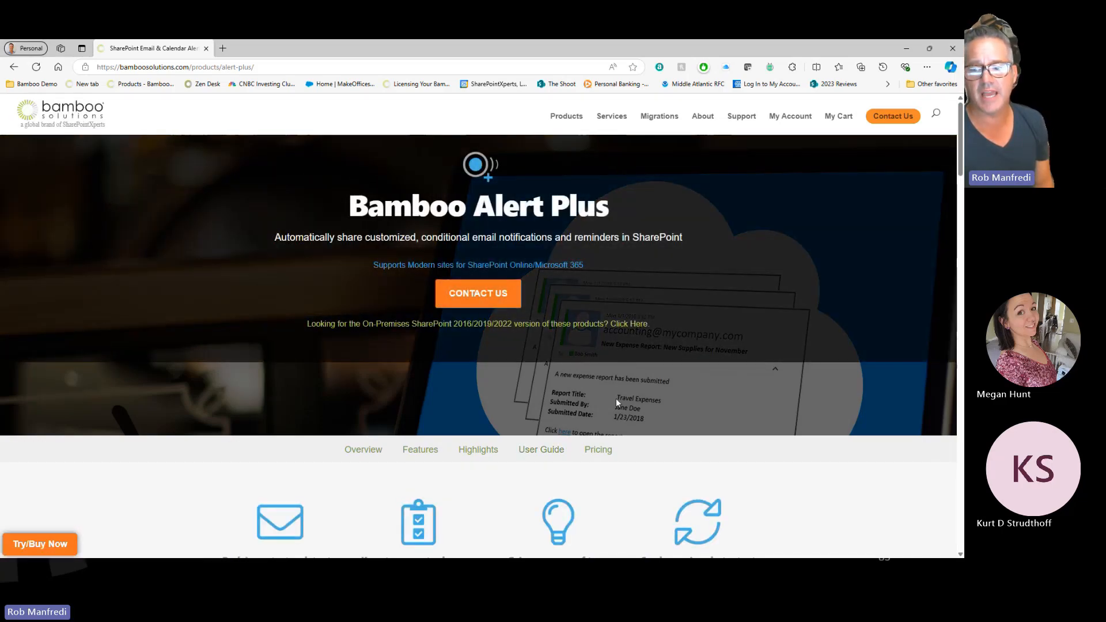
Step: View the trial and purchase options for Alert Plus, and close them without adding anything to the cart
scroll(616, 399, down, 4)
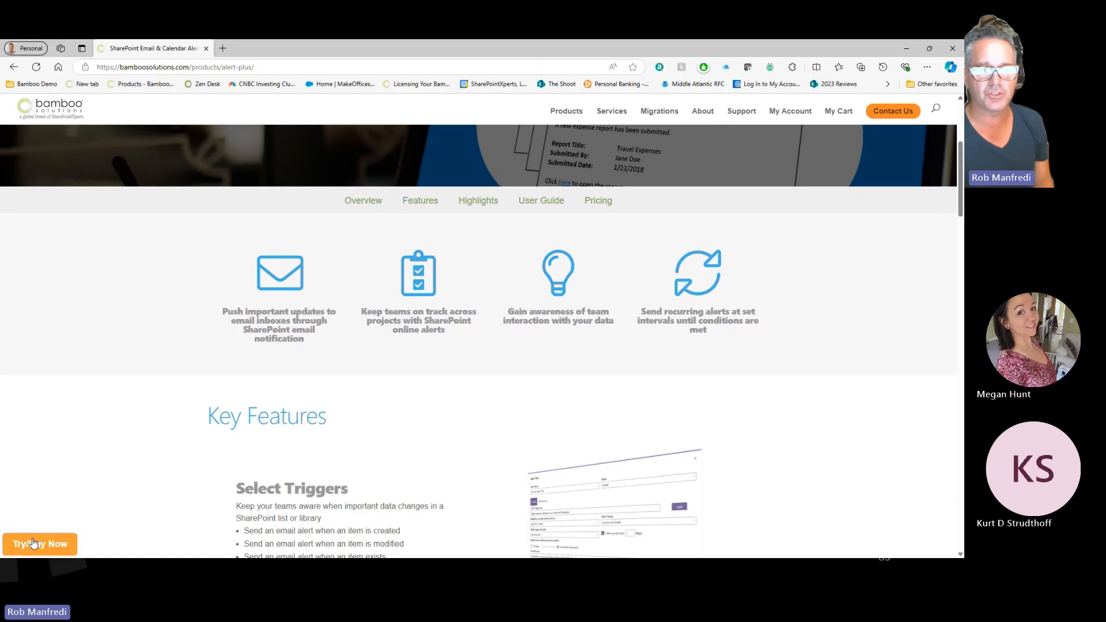
click(45, 539)
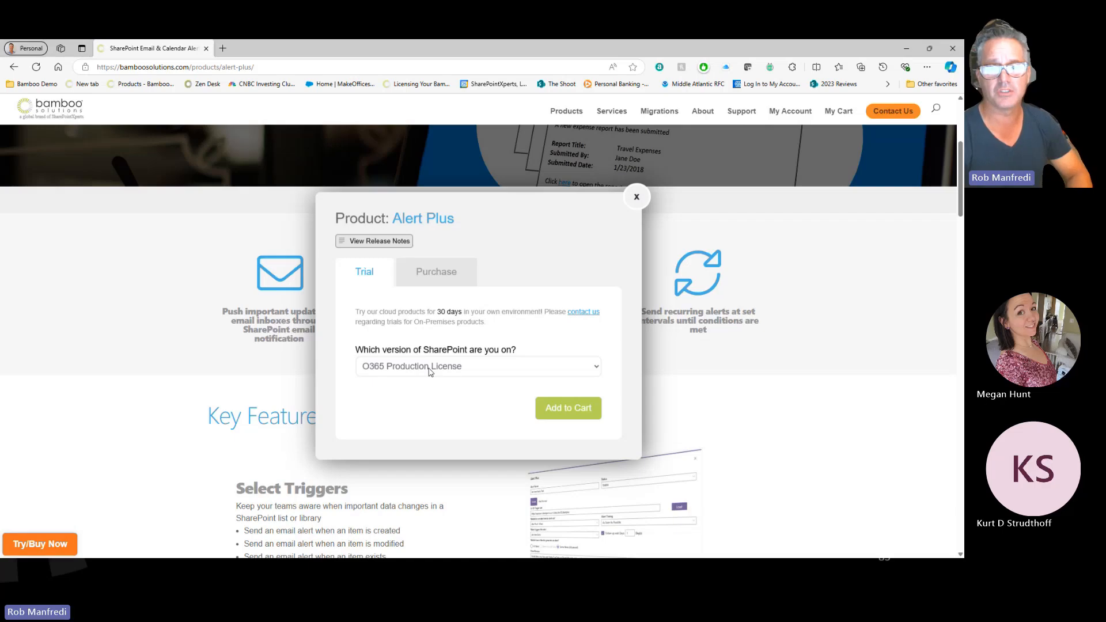
click(636, 198)
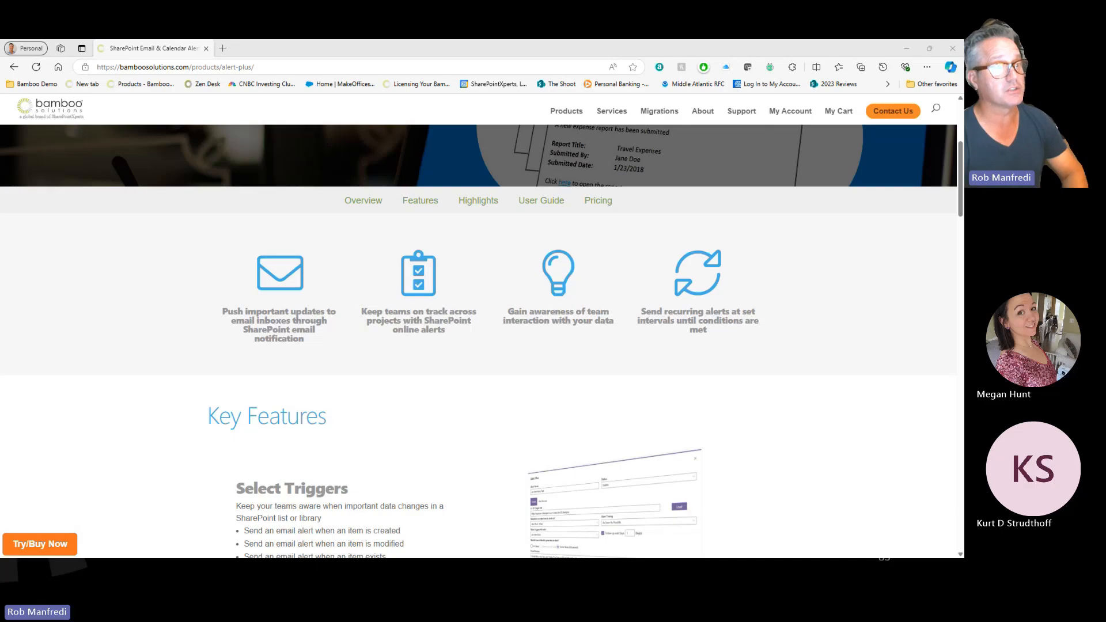
Step: Bring the AlertPlus SharePoint page into the browser window as a tab and widen the Task column of the AlertPlusDemo list
drag(54, 302, 242, 49)
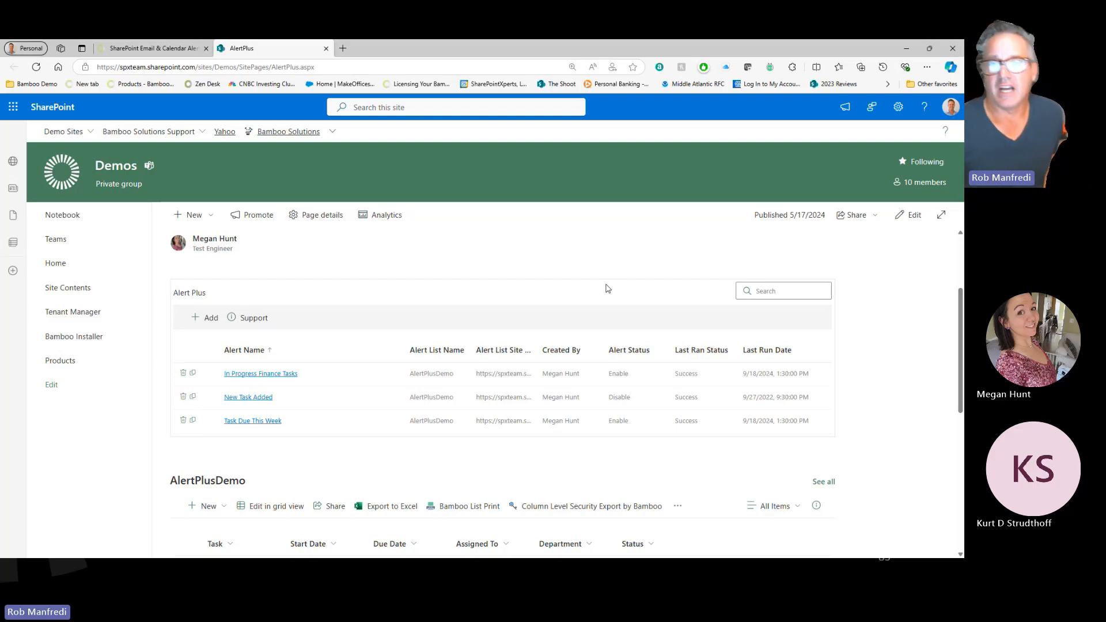
scroll(373, 361, up, 2)
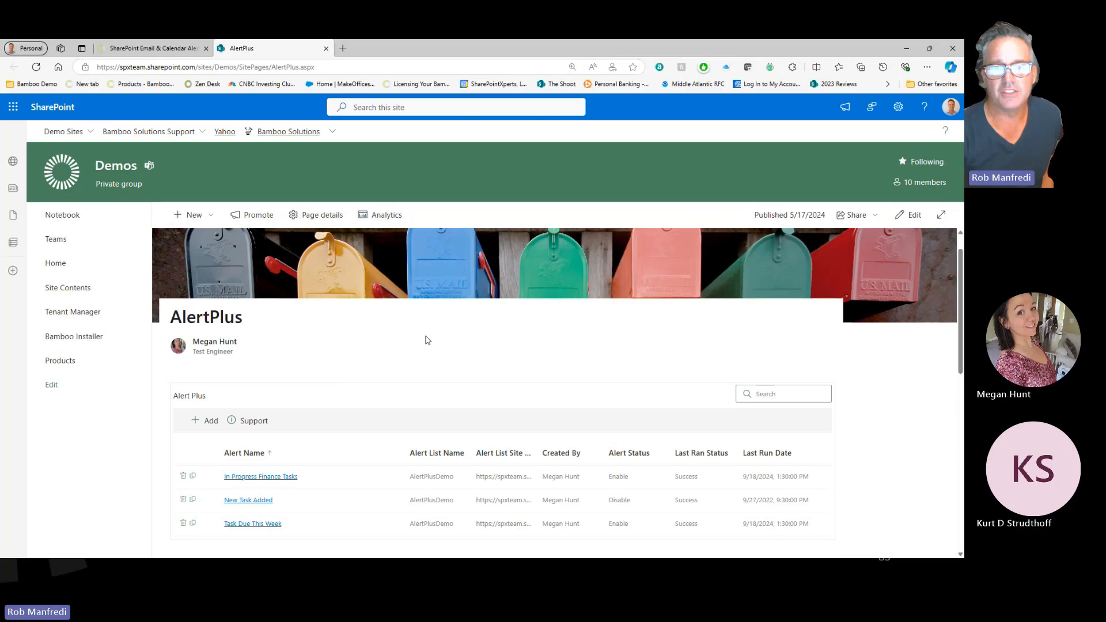
scroll(298, 279, down, 3)
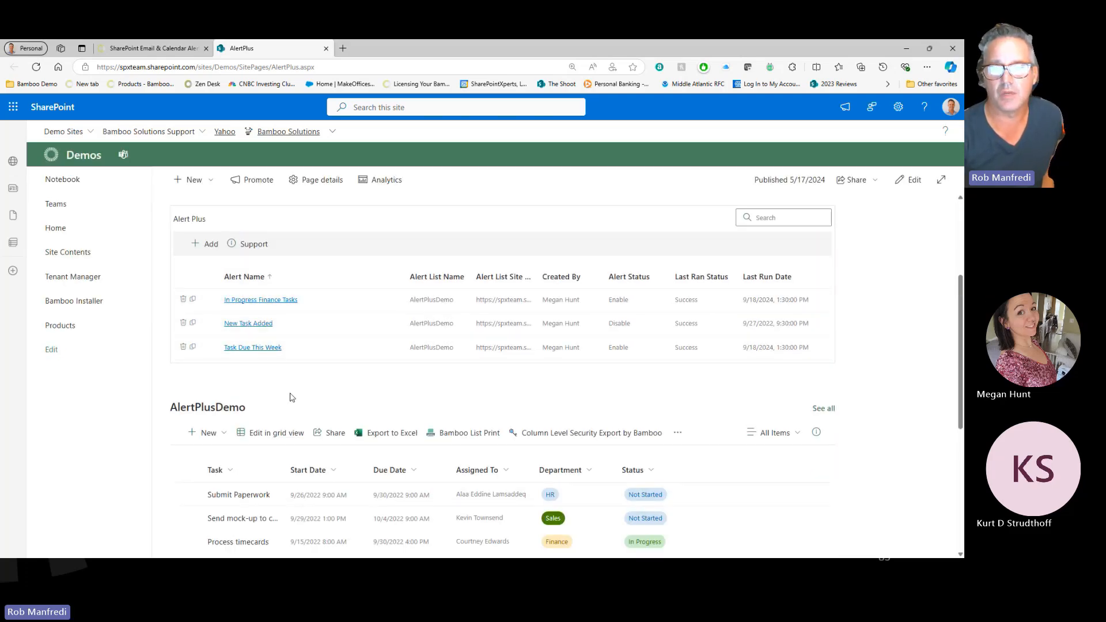
scroll(444, 405, down, 1)
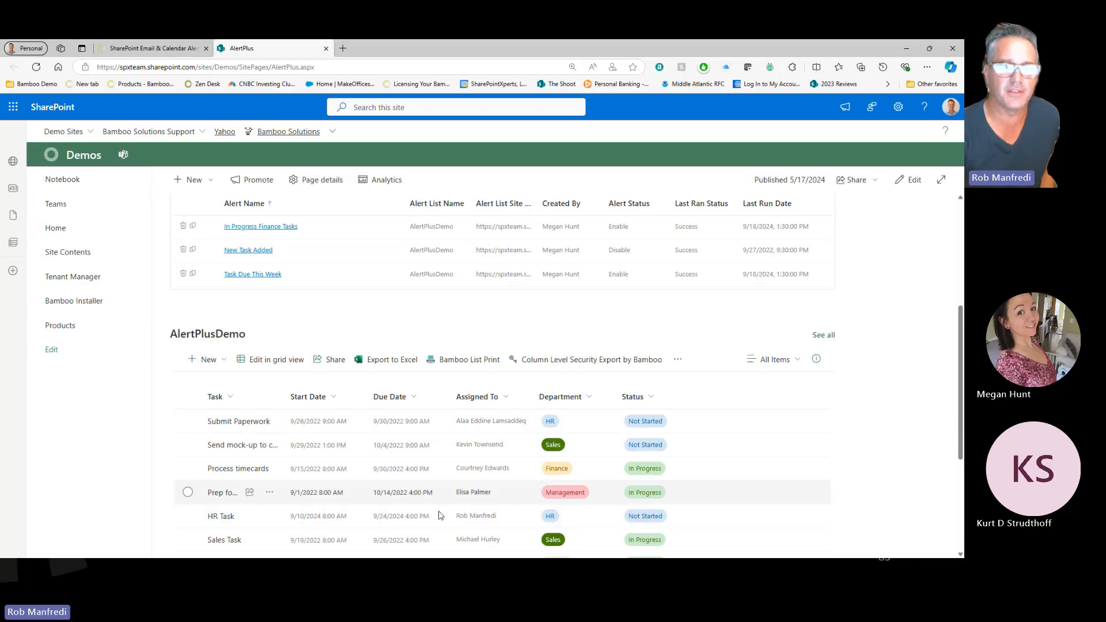
scroll(391, 479, down, 2)
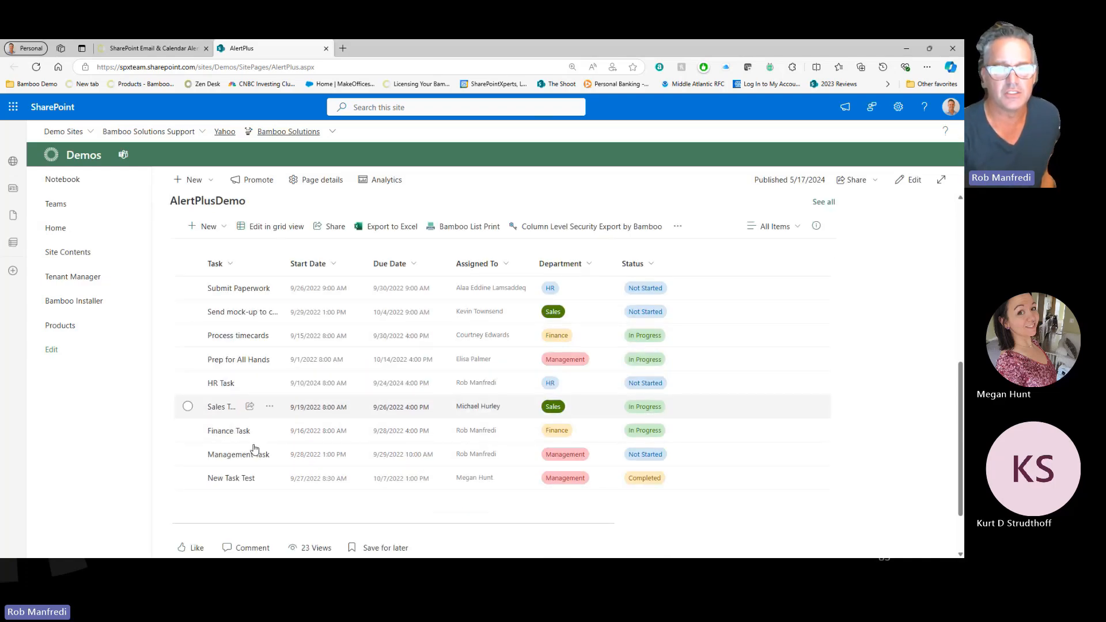
drag(285, 264, 363, 264)
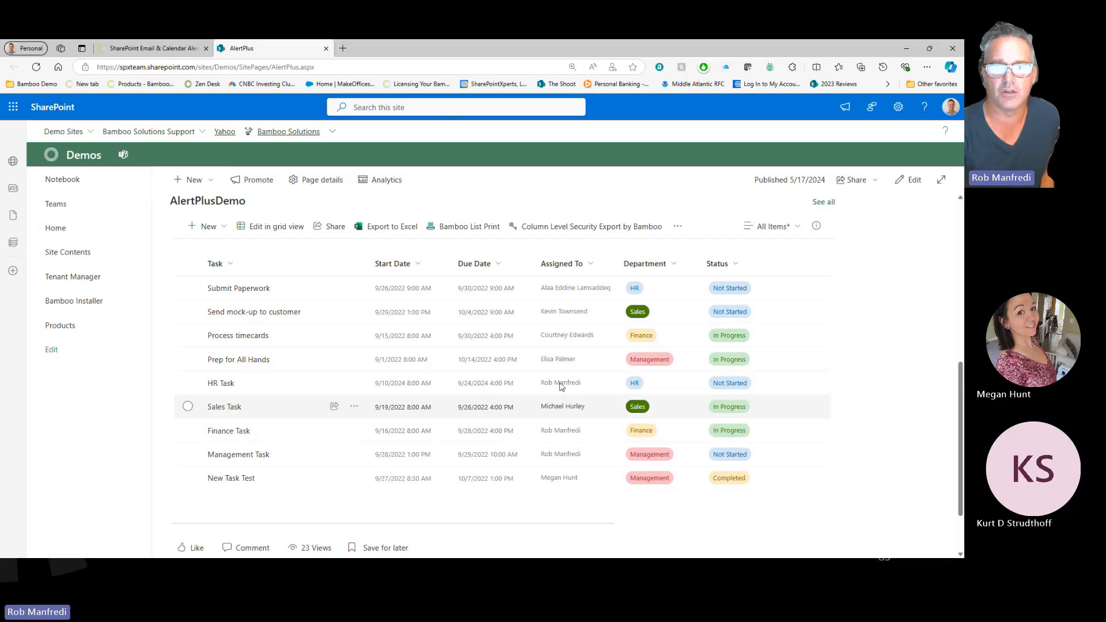
Step: Open the In Progress Finance Tasks alert for editing and check its status options, keeping Enable
scroll(562, 380, up, 10)
scroll(563, 381, down, 5)
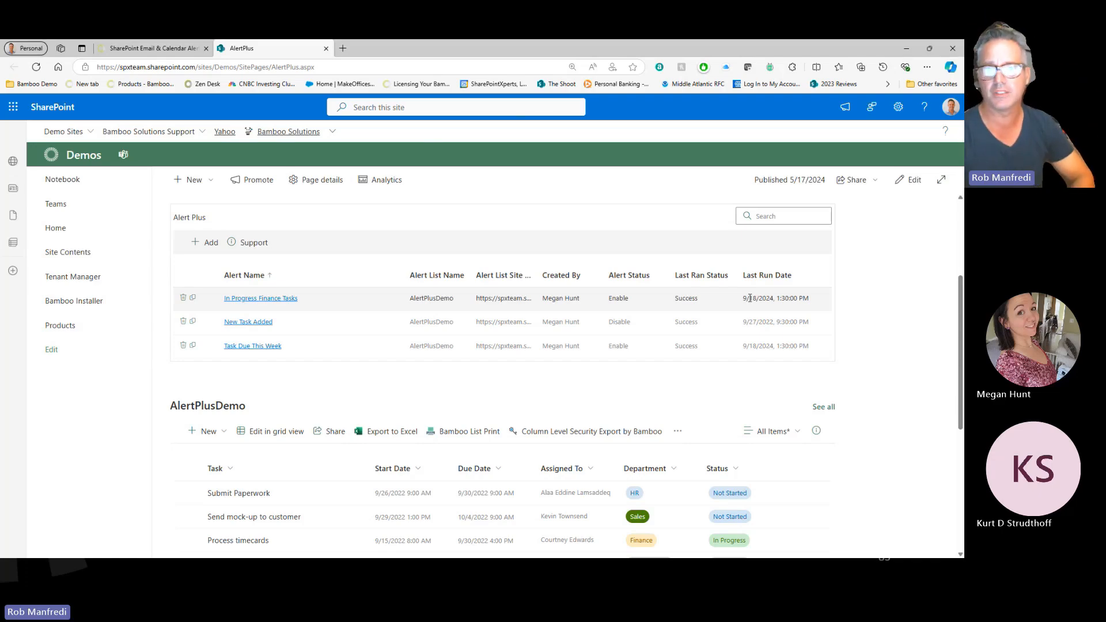
click(255, 299)
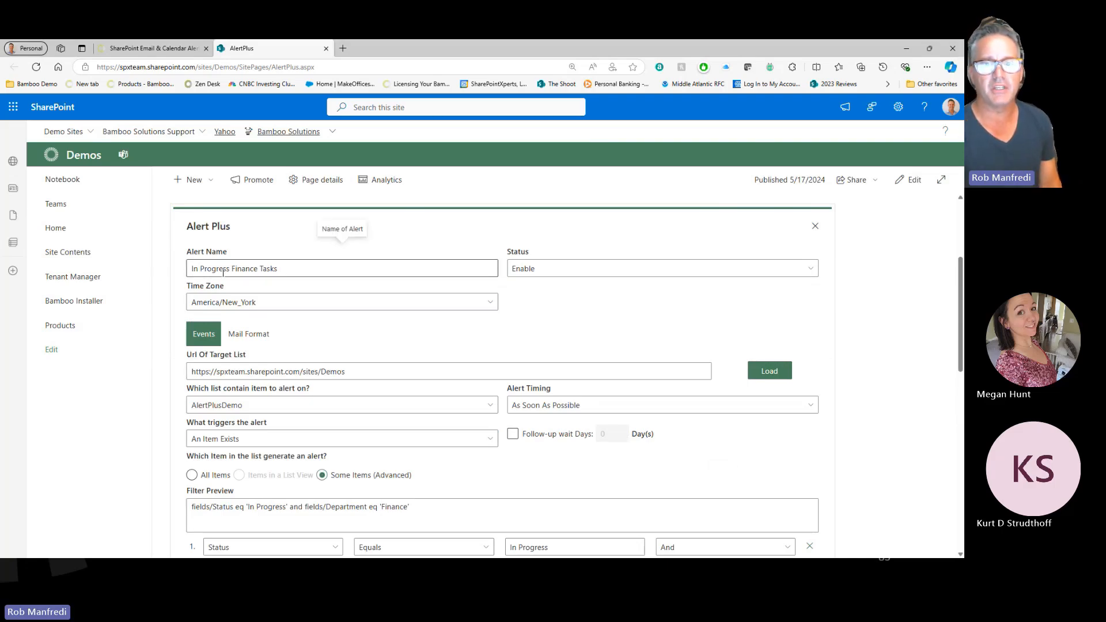
click(615, 267)
click(615, 267)
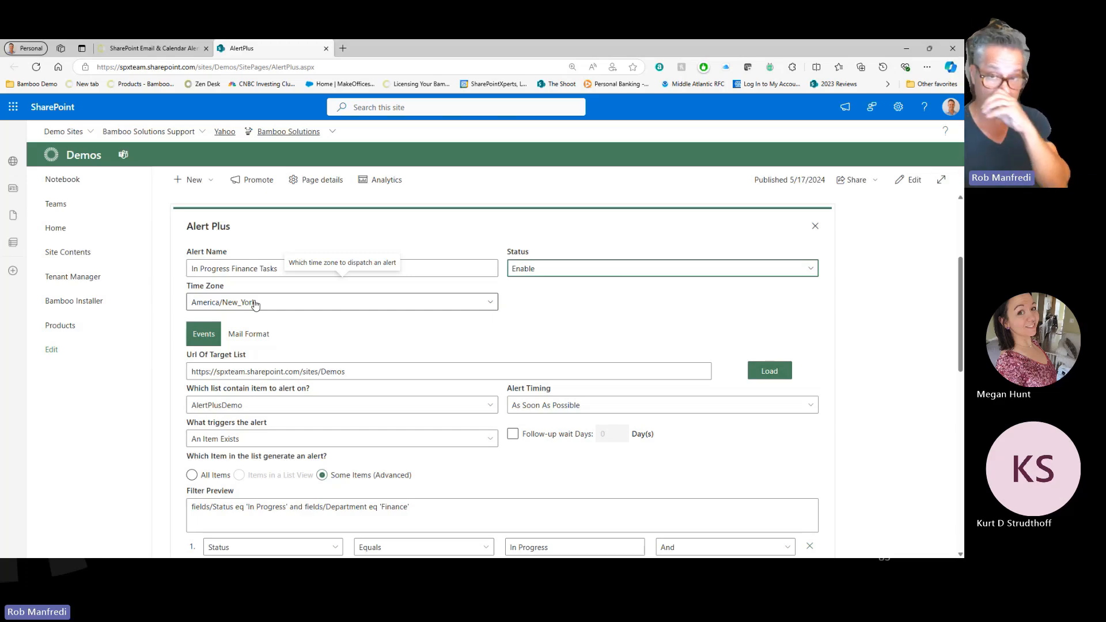
Step: View the lists that the alert can monitor, keeping AlertPlusDemo selected
scroll(536, 309, down, 2)
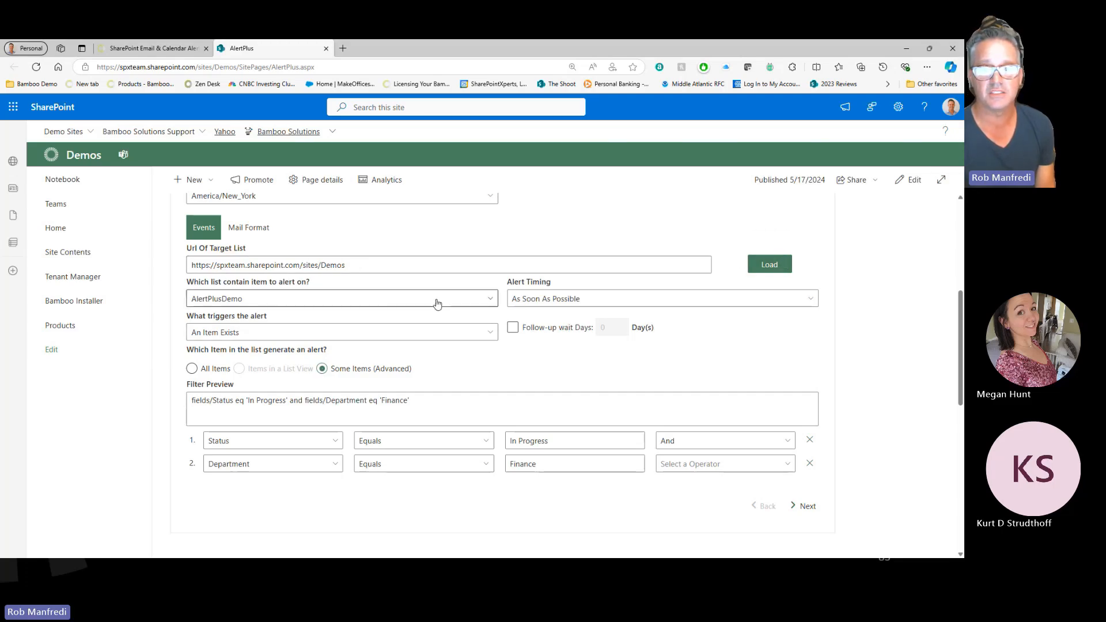
click(487, 301)
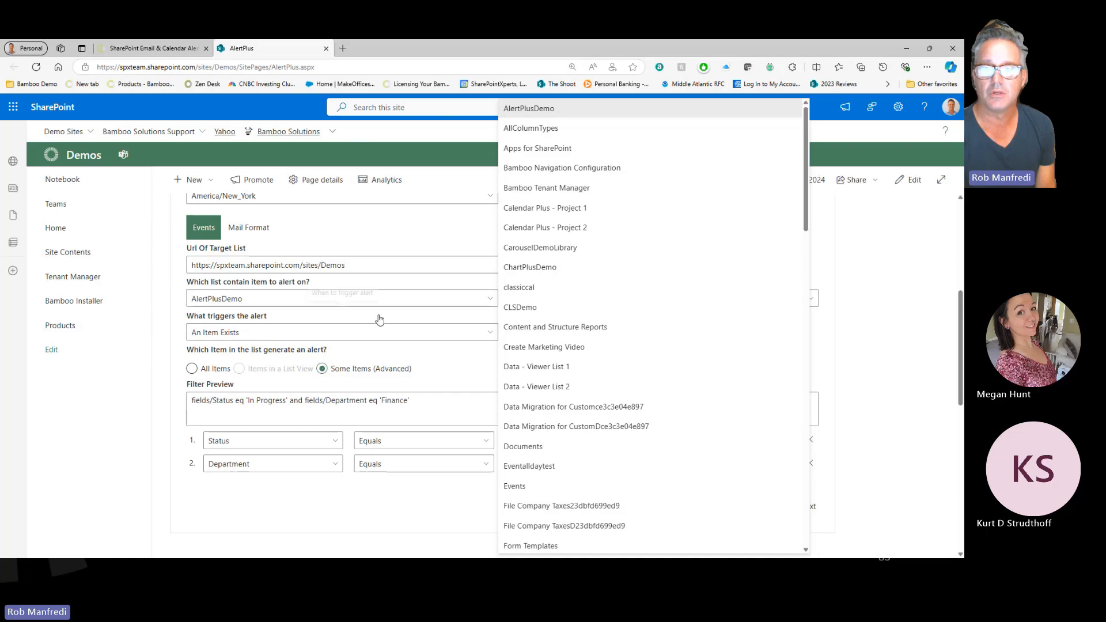
click(353, 241)
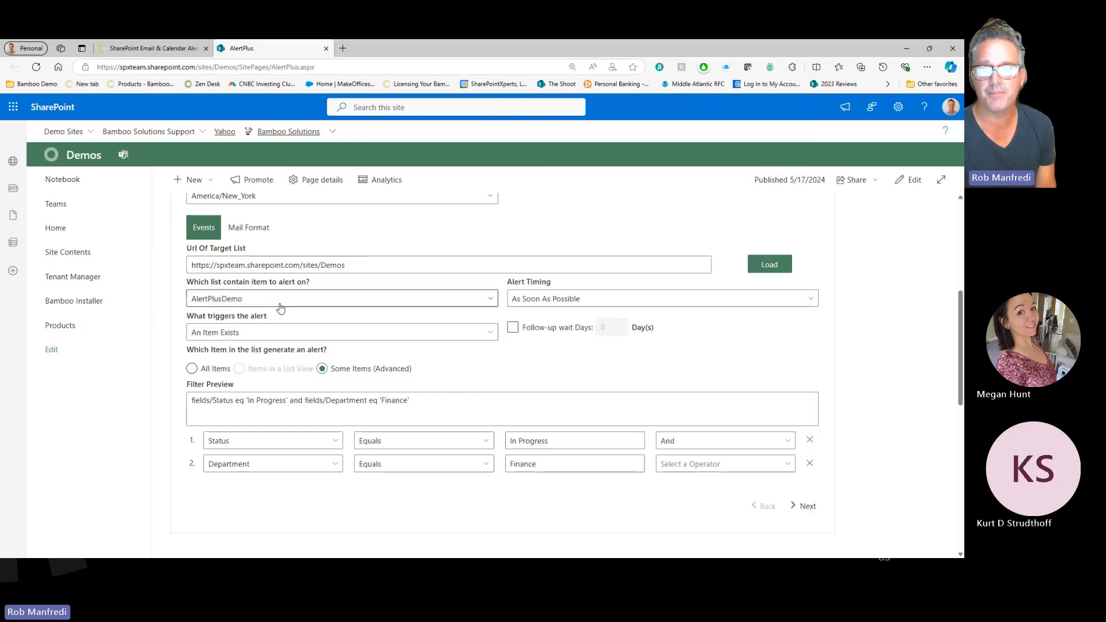
Step: Try the Daily alert timing, view its selectable alert hours, and return the timing to As Soon As Possible
click(662, 301)
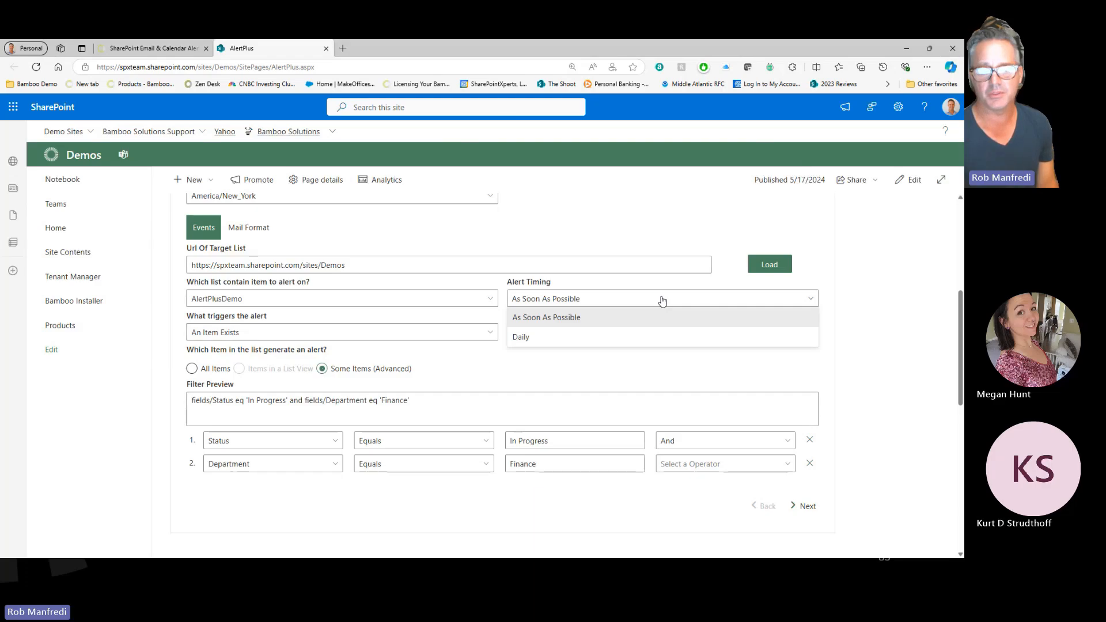
click(565, 339)
click(594, 337)
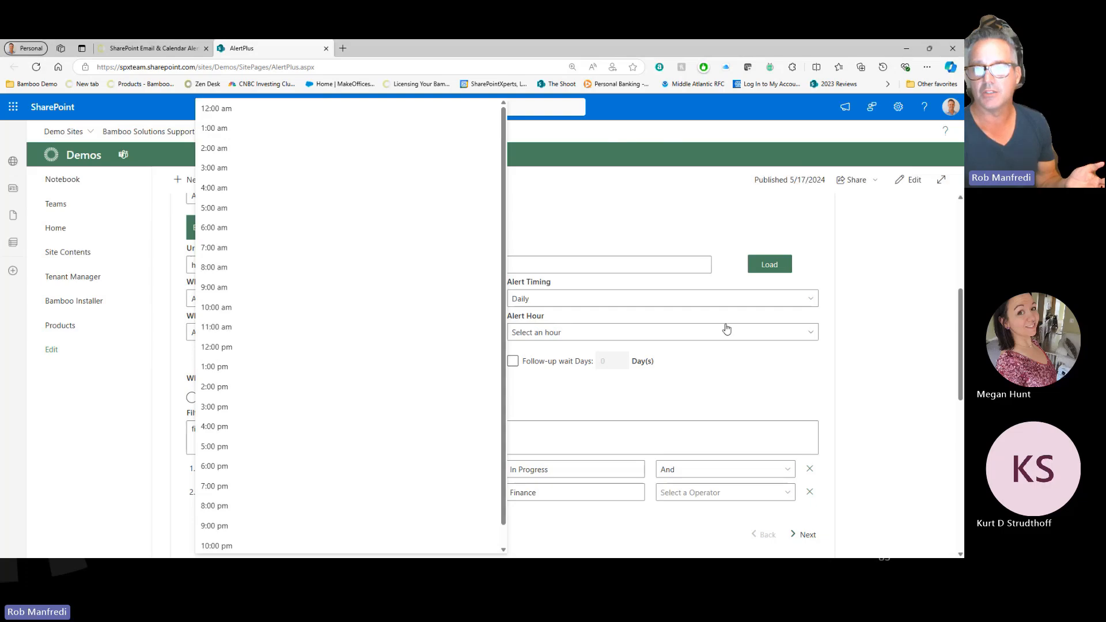
click(701, 331)
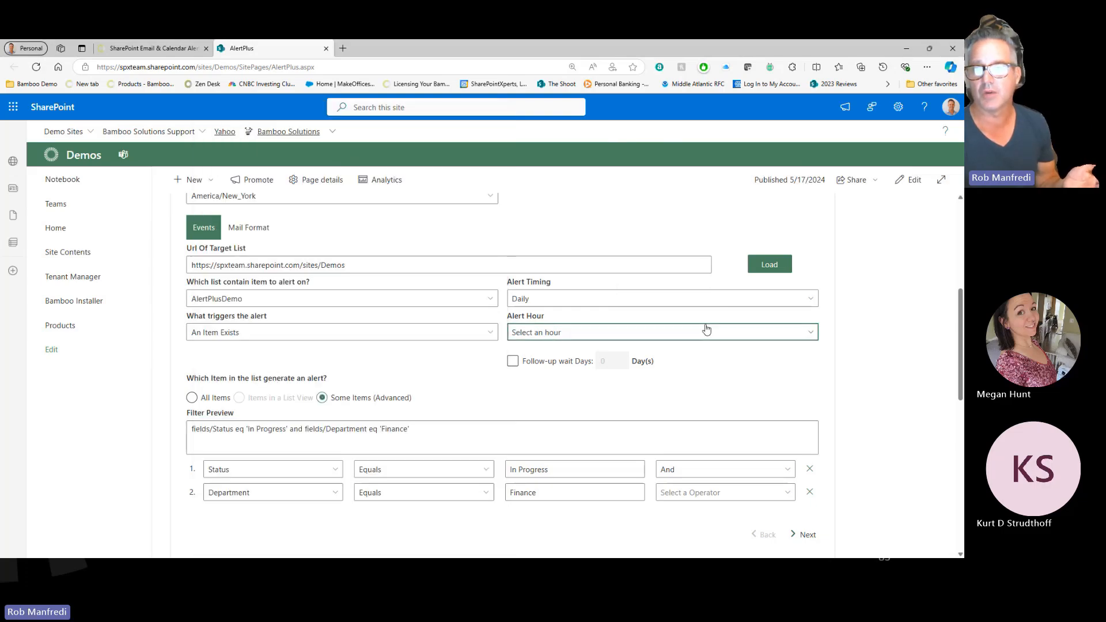
click(629, 300)
click(571, 317)
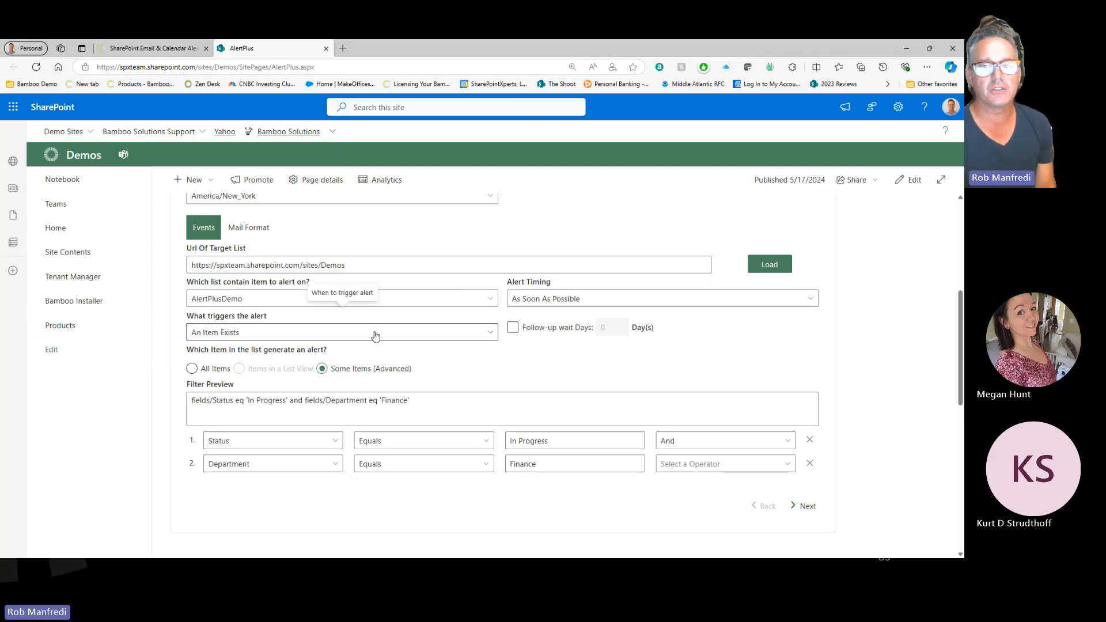
Step: Examine the available alert triggers and the Status and Department filter conditions of the alert
click(492, 333)
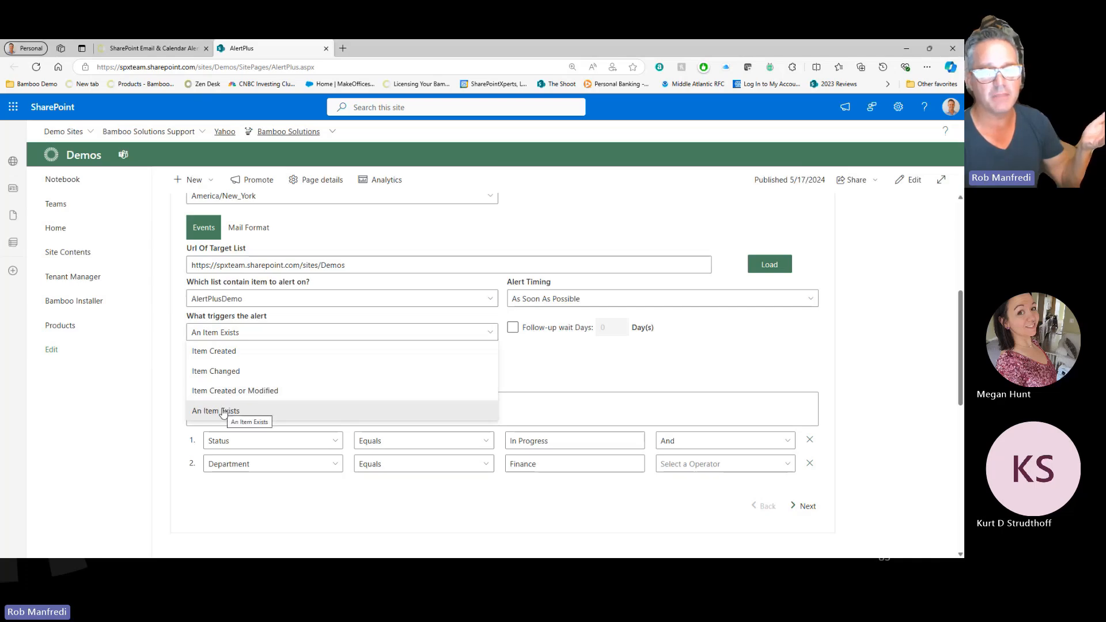
click(625, 371)
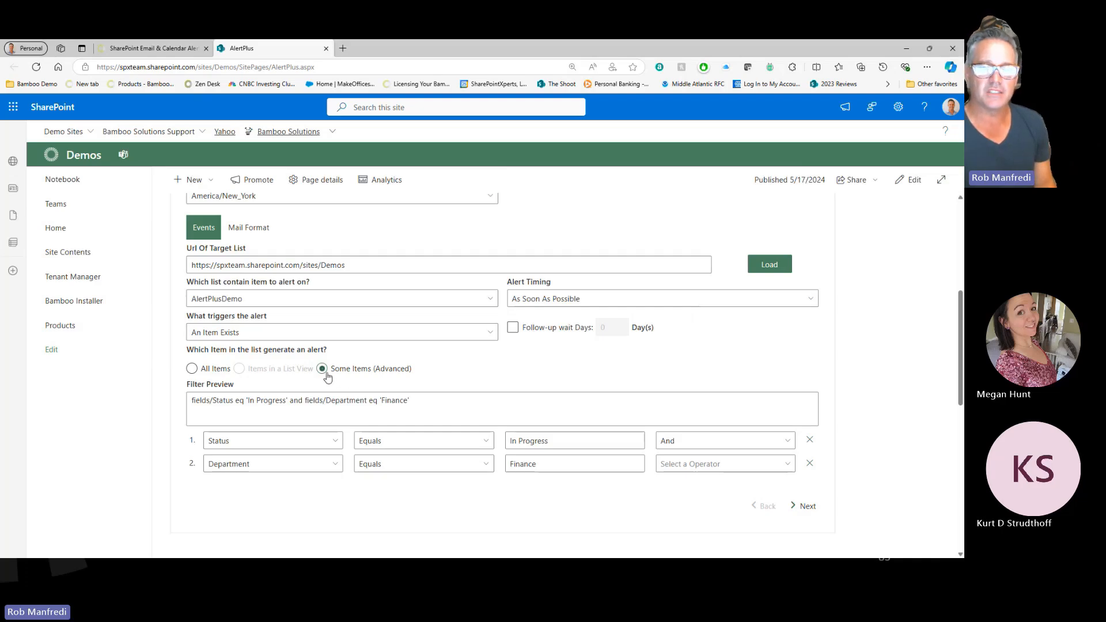
scroll(455, 378, down, 2)
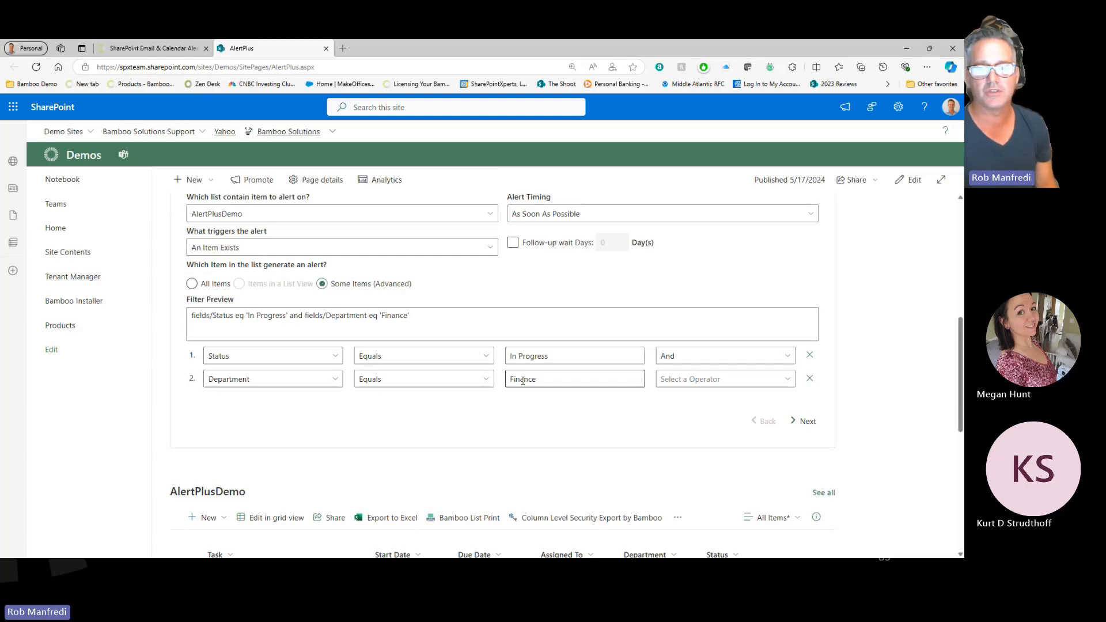
scroll(502, 430, up, 5)
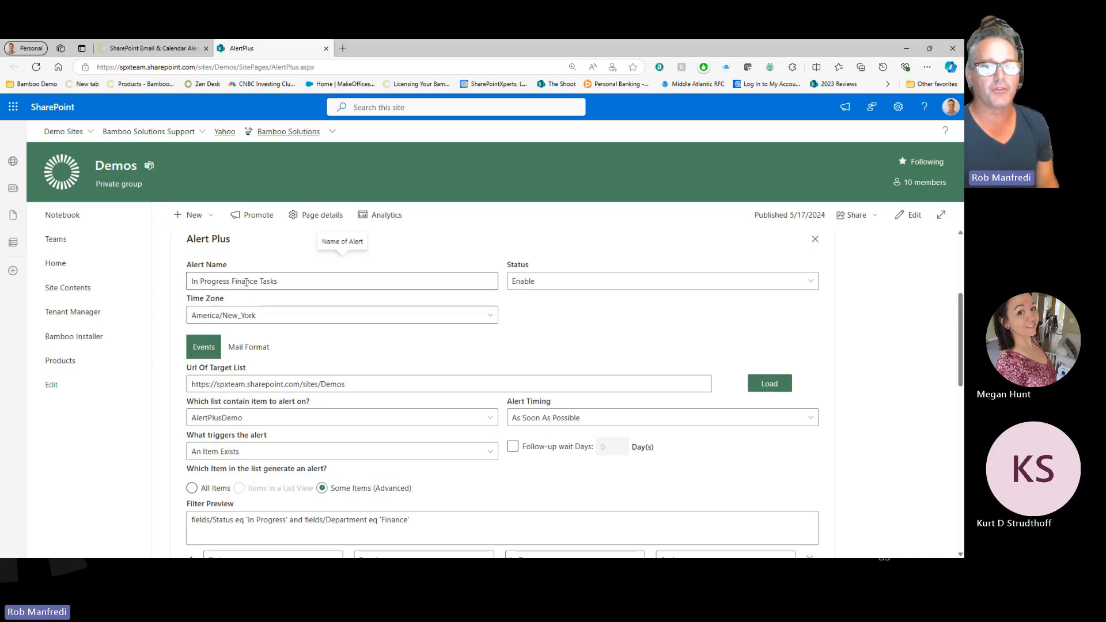
scroll(555, 382, down, 3)
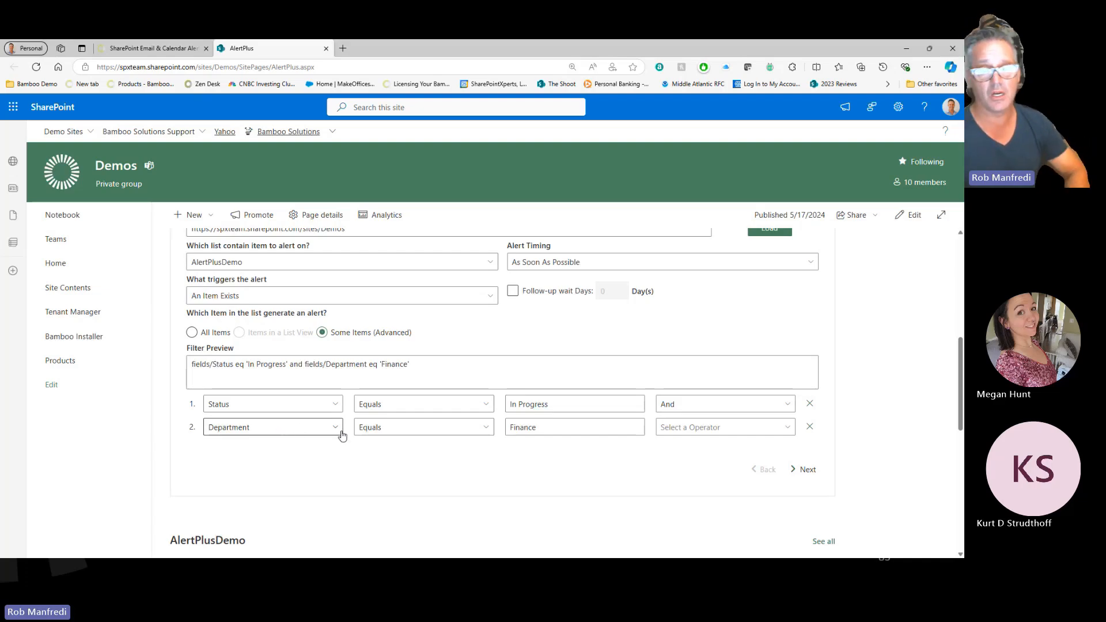
scroll(362, 426, up, 2)
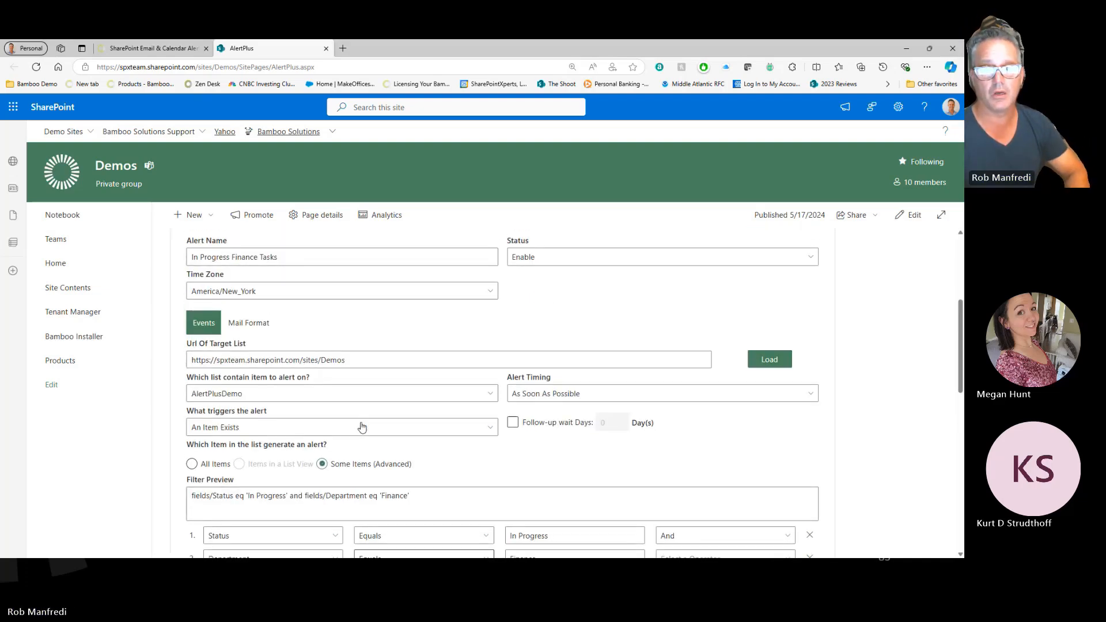
Step: Open the mail format of the In Progress Finance Tasks alert and check its recipients, subject and insertable data fields
click(257, 326)
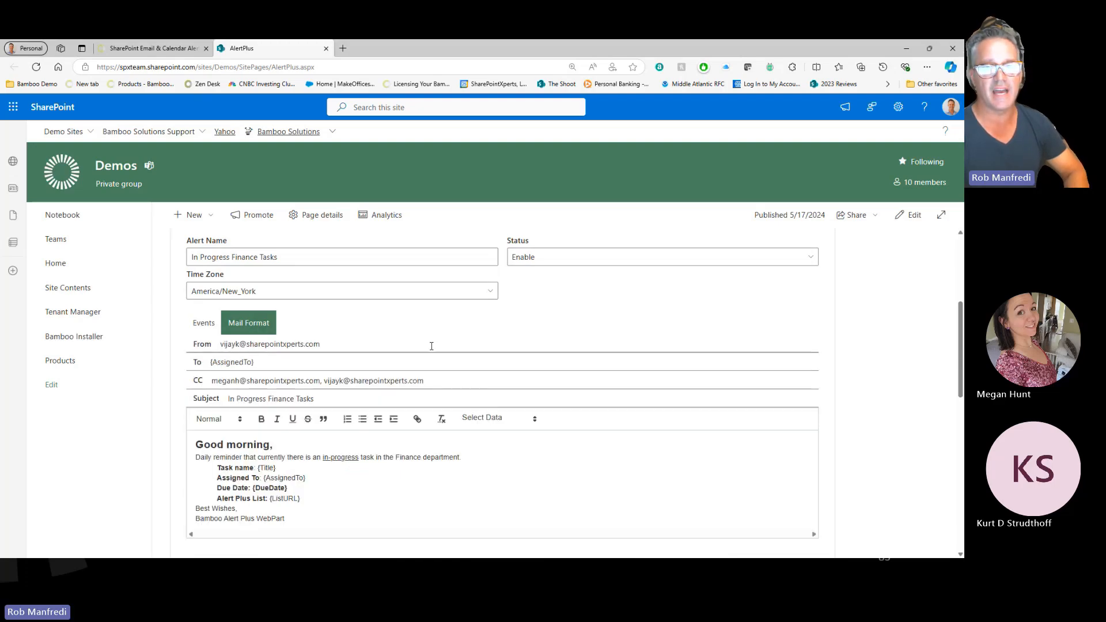
scroll(569, 342, down, 2)
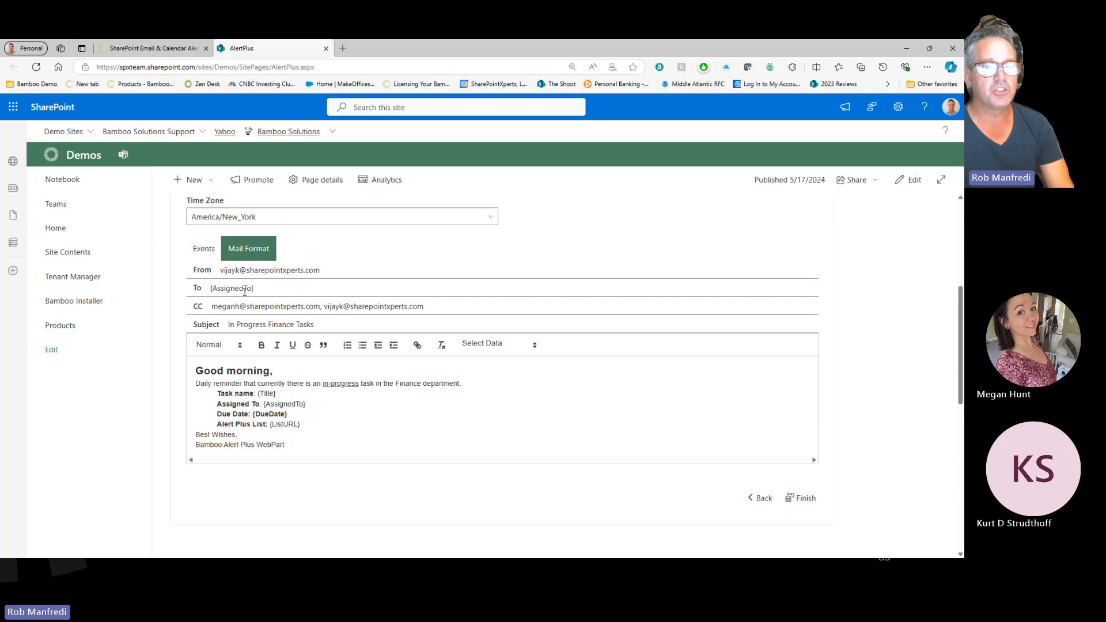
click(491, 347)
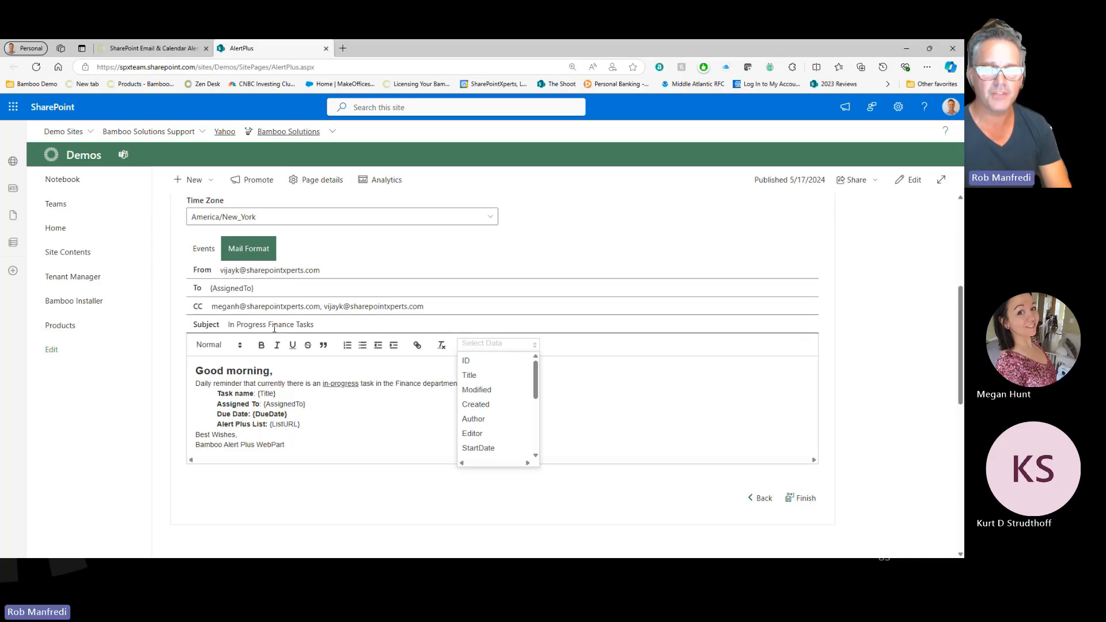
click(309, 324)
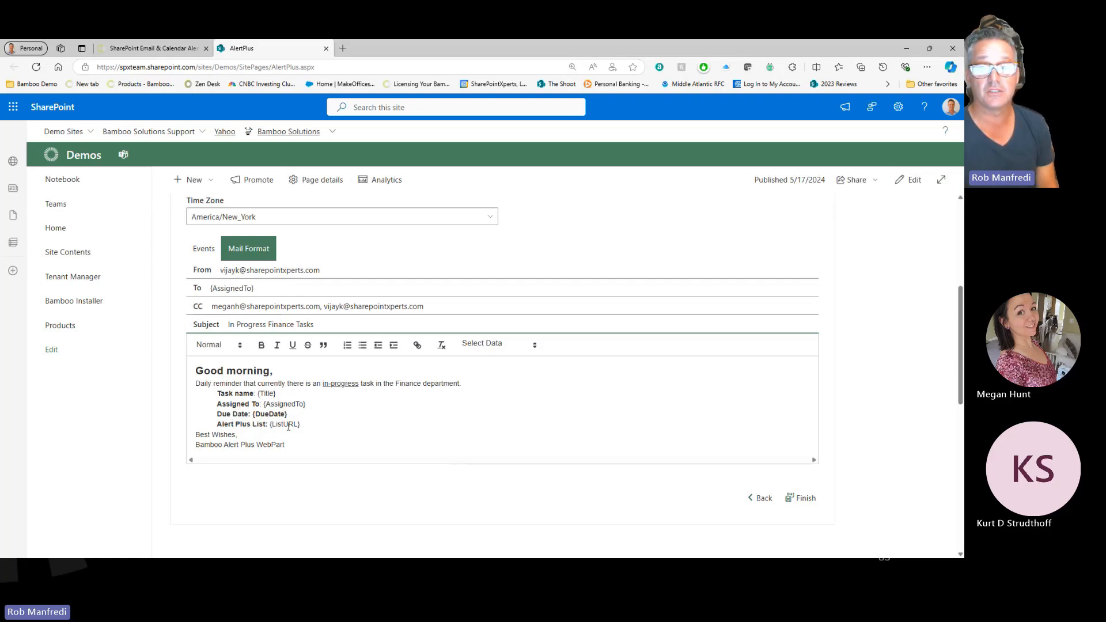
Step: Browse the insertable data fields down to ListURL, ItemURL and SiteURL without inserting any, and finish the alert to save it
click(503, 346)
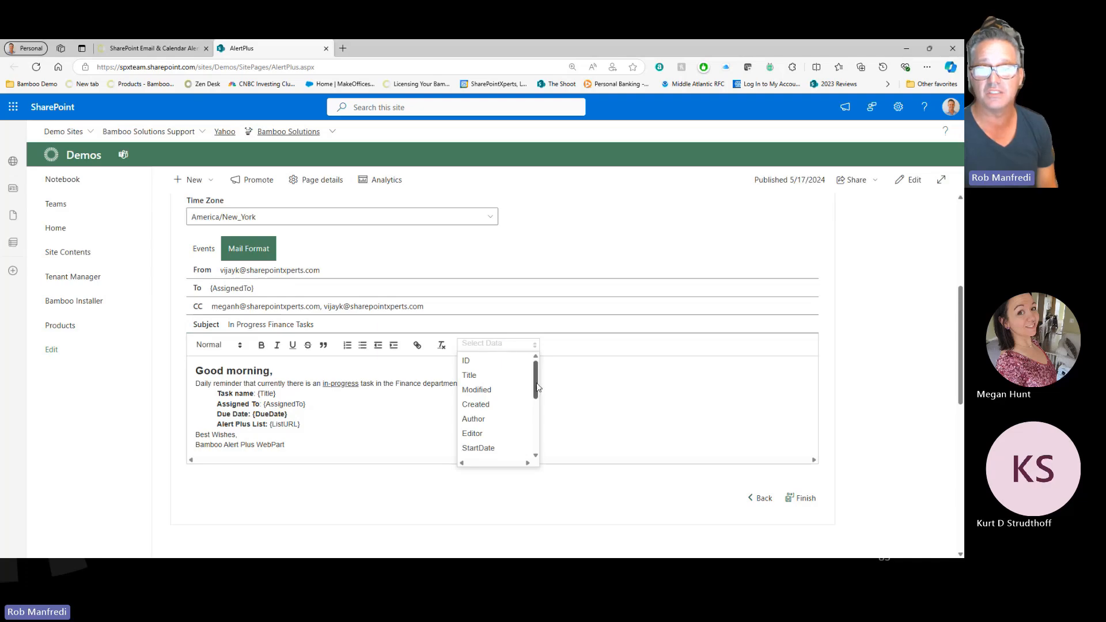
drag(537, 387, 539, 440)
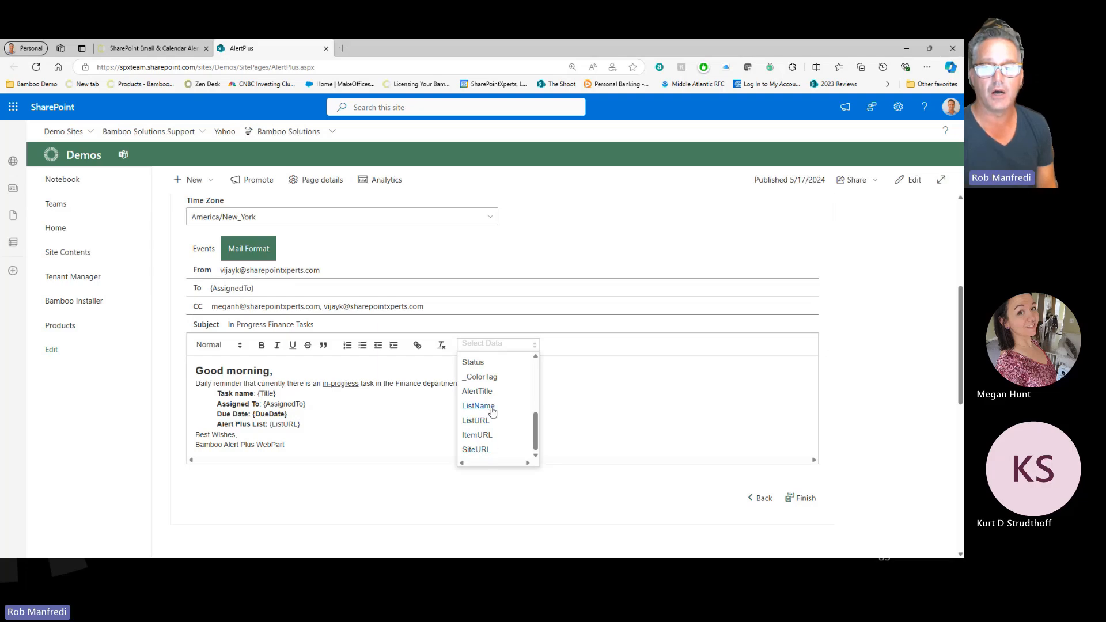
click(382, 430)
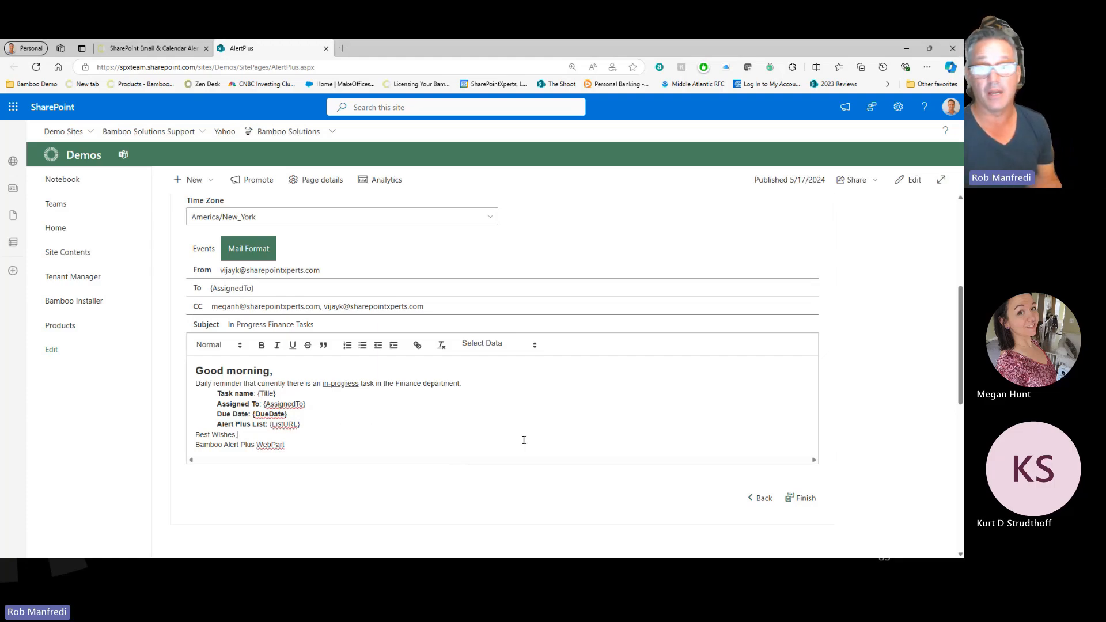
click(787, 498)
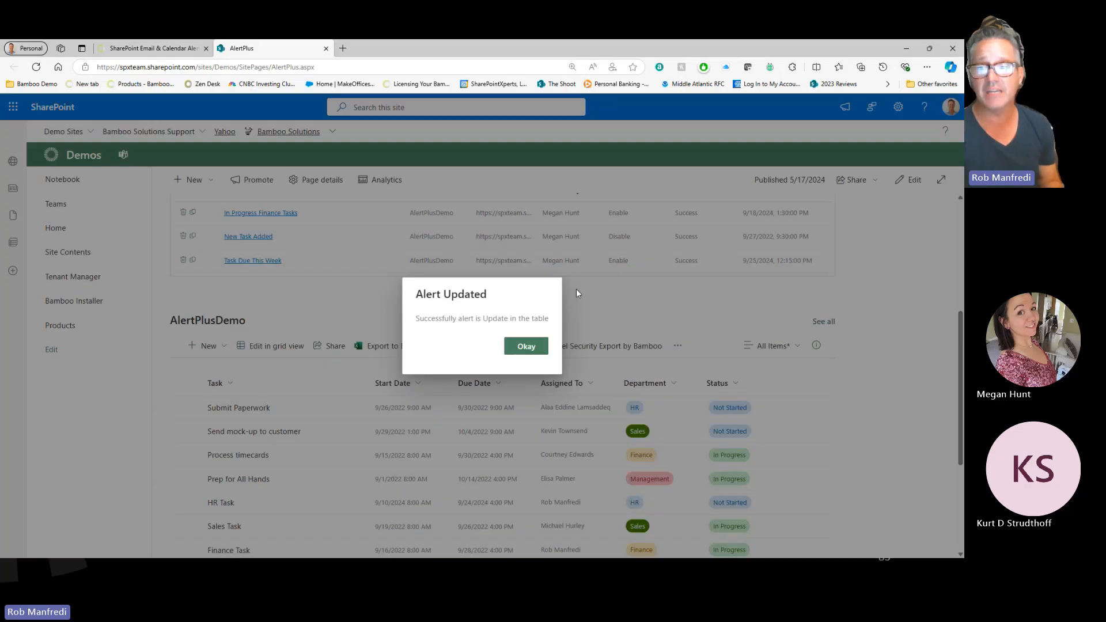
click(526, 347)
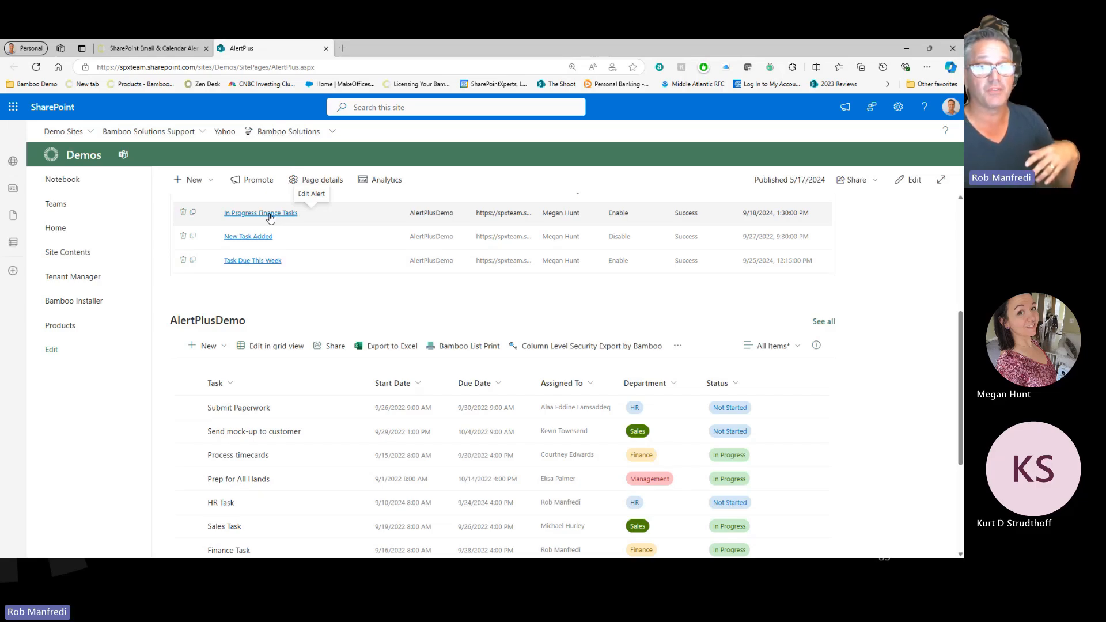
Step: Open the Task Due This Week alert and examine its event settings and its DueDate and Status filter conditions
click(249, 262)
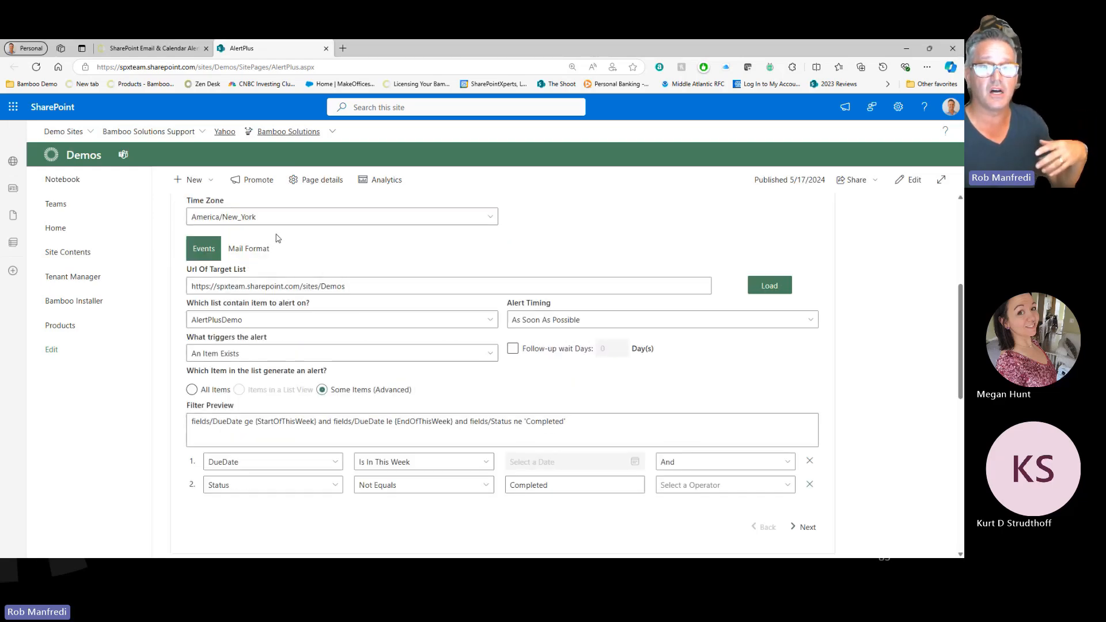
scroll(277, 237, up, 5)
scroll(238, 337, down, 1)
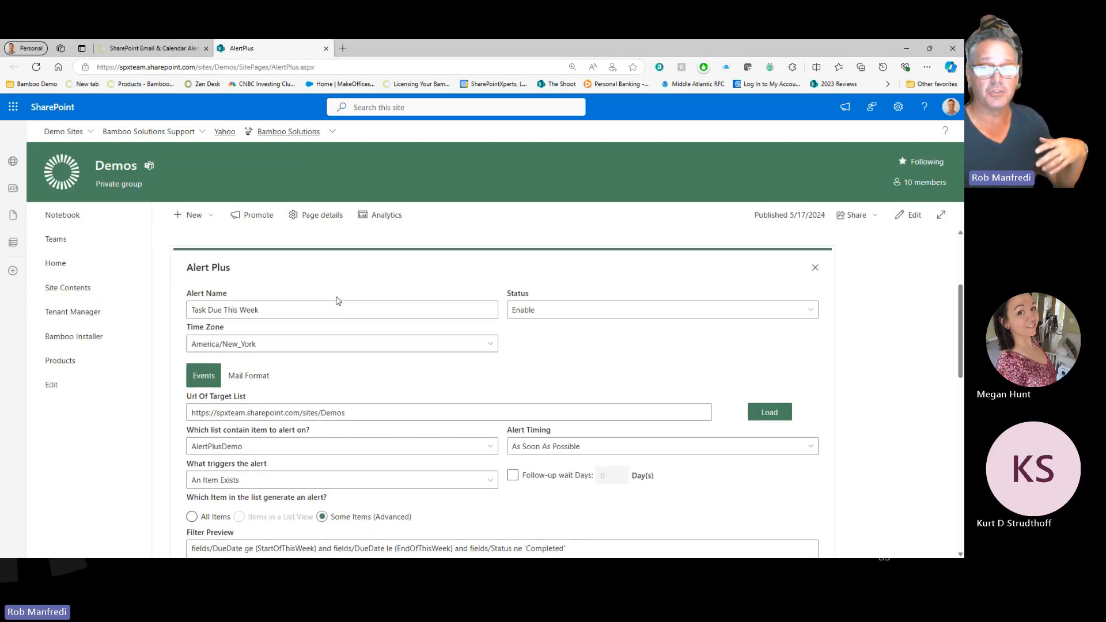
scroll(406, 356, down, 2)
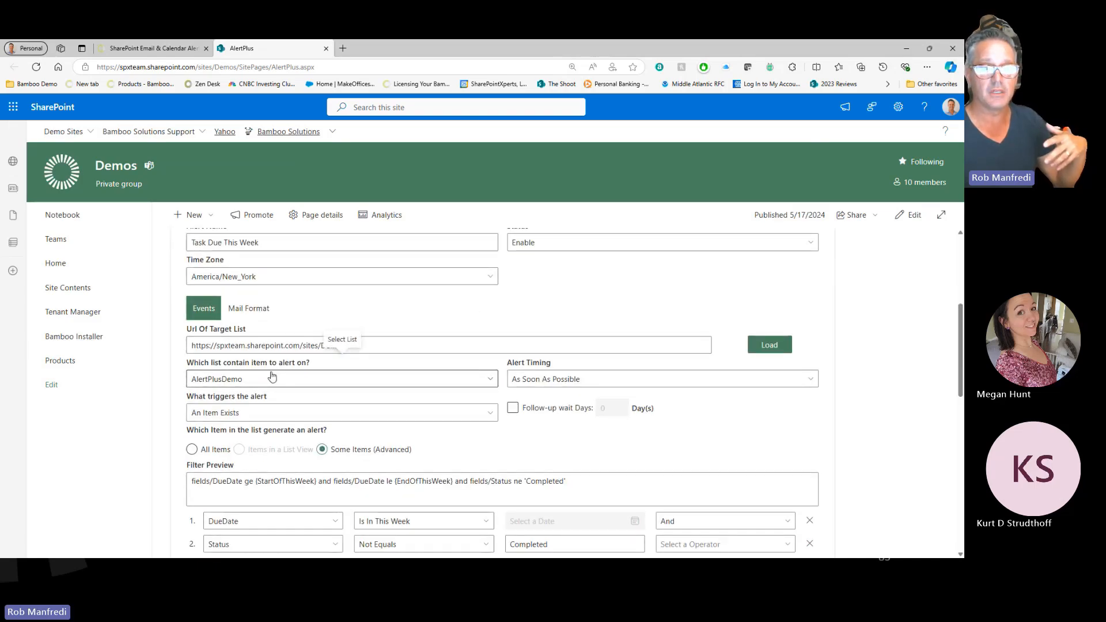
scroll(288, 345, down, 1)
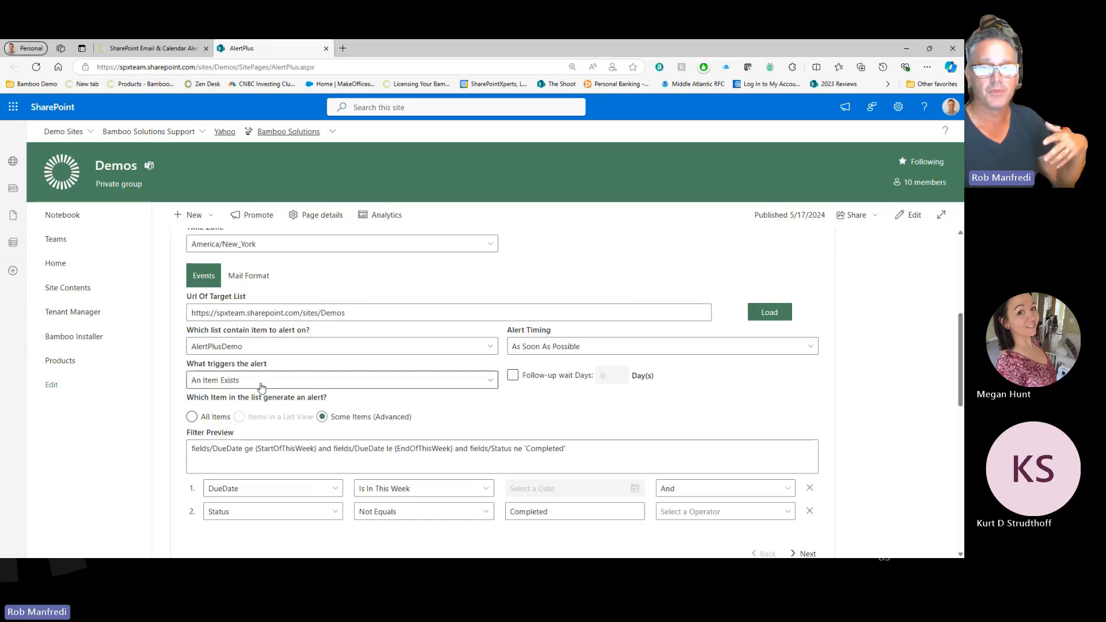
scroll(412, 366, down, 4)
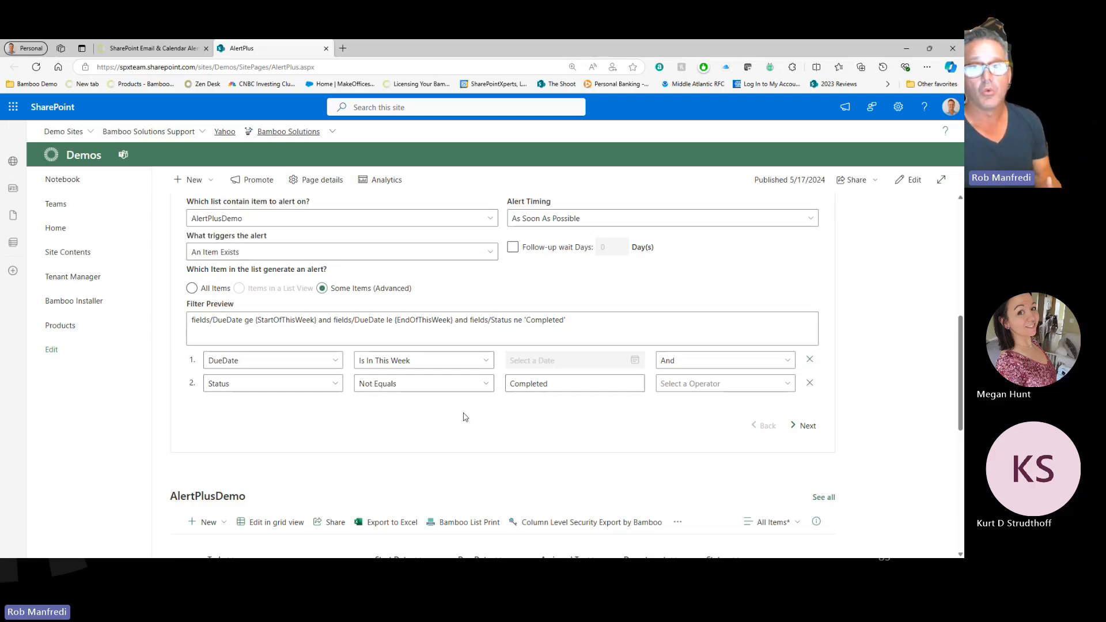
Step: Review the mail format of the Task Due This Week alert and finish the alert to save it
scroll(461, 415, up, 5)
click(274, 366)
scroll(435, 361, down, 3)
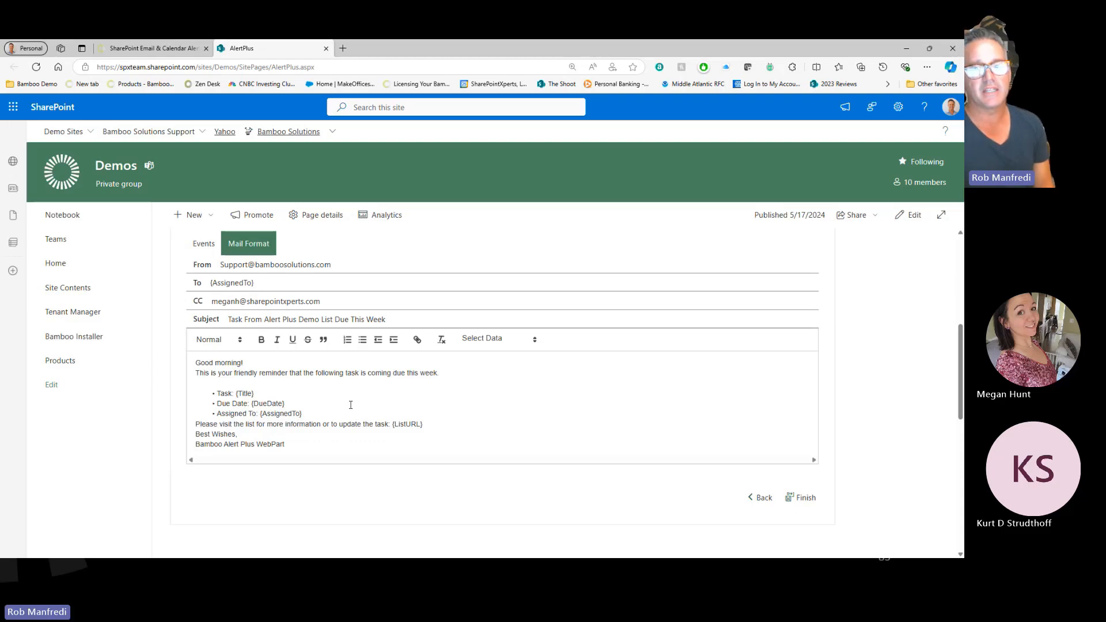
click(802, 498)
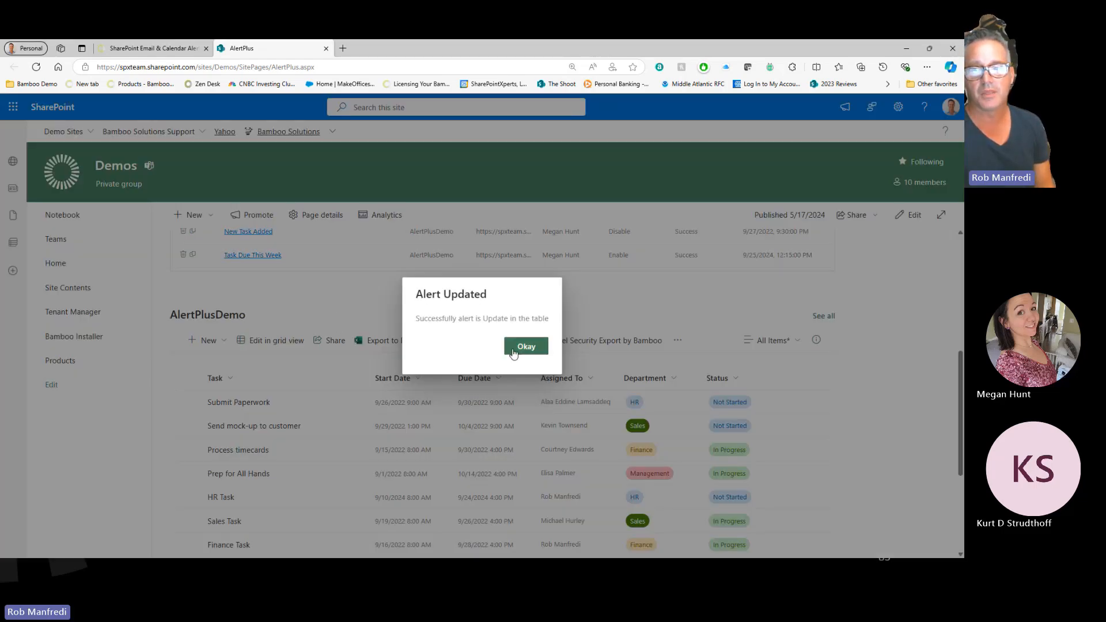
click(525, 348)
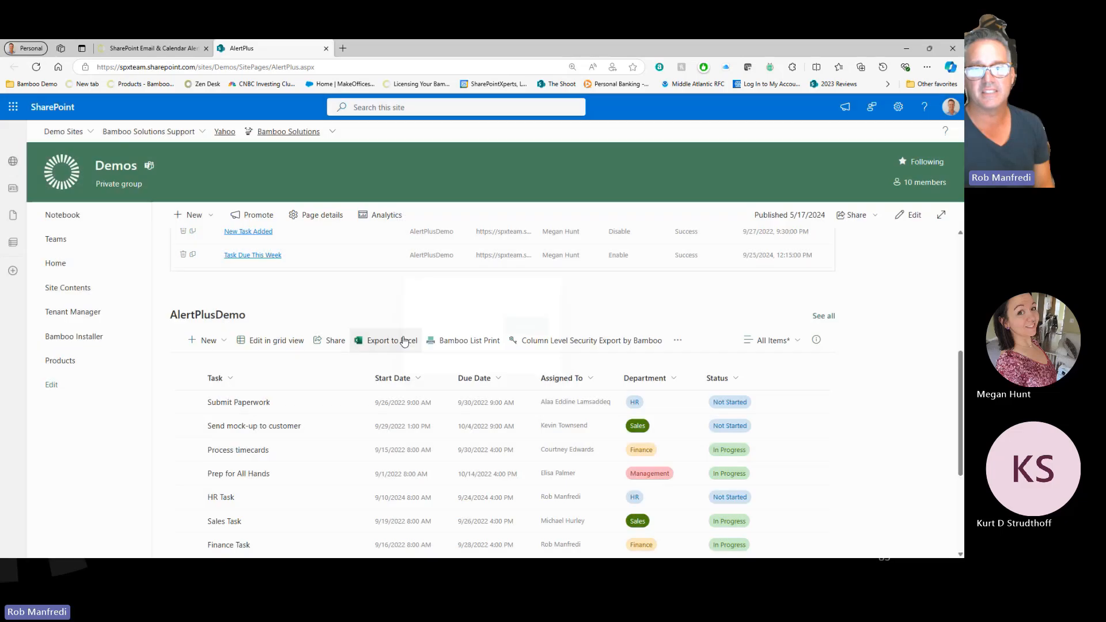
Step: Look over the alerts and the AlertPlusDemo tasks, and bring the received In Progress Finance Tasks email into view to read it
scroll(405, 341, up, 2)
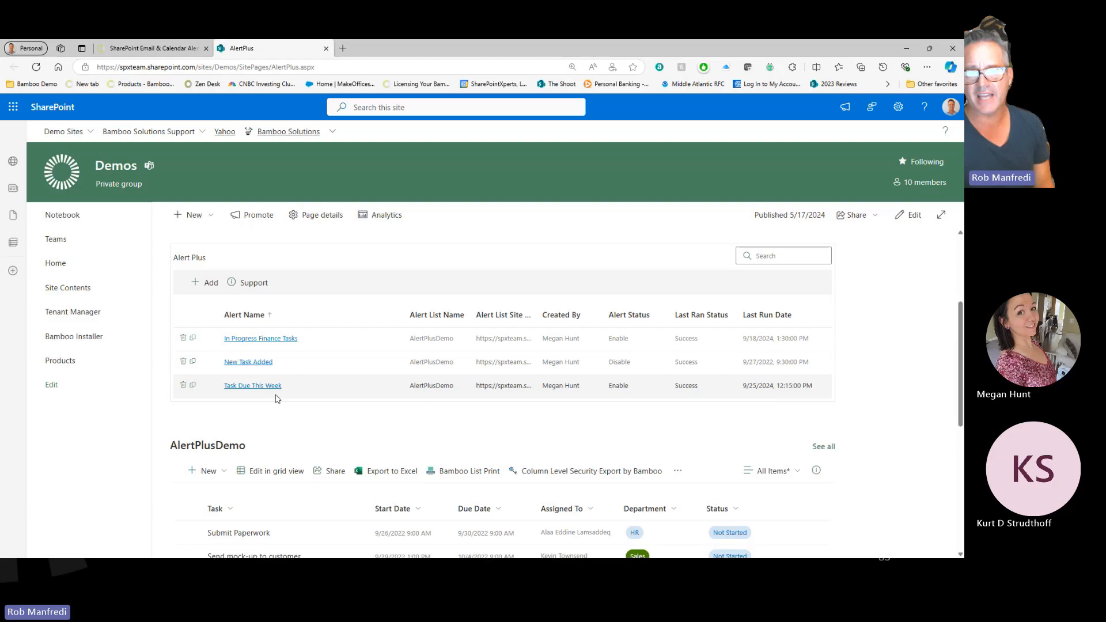
scroll(279, 396, down, 2)
scroll(418, 405, down, 2)
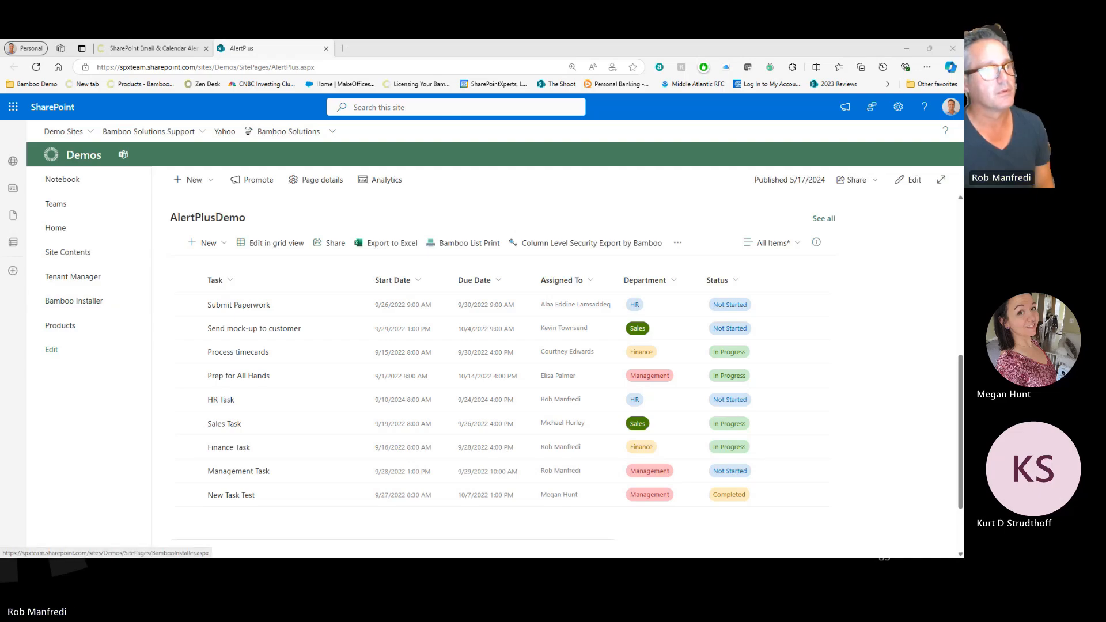
drag(1, 197, 408, 131)
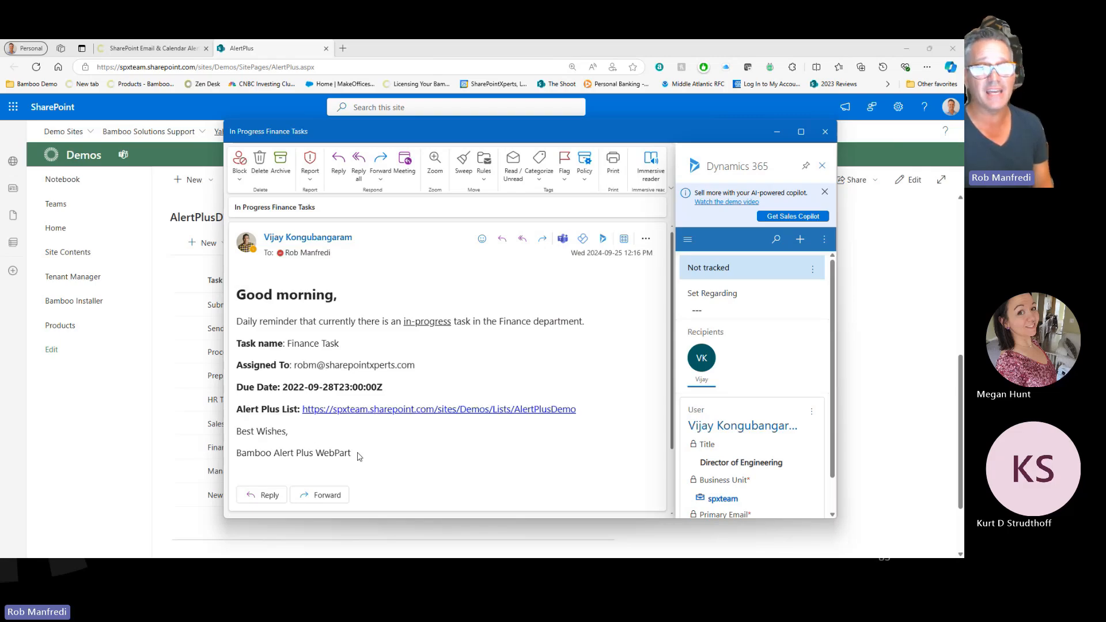
click(135, 405)
Step: Reopen the In Progress Finance Tasks alert, enable its follow-up wait with 1 day, and check the filter conditions
scroll(230, 378, up, 3)
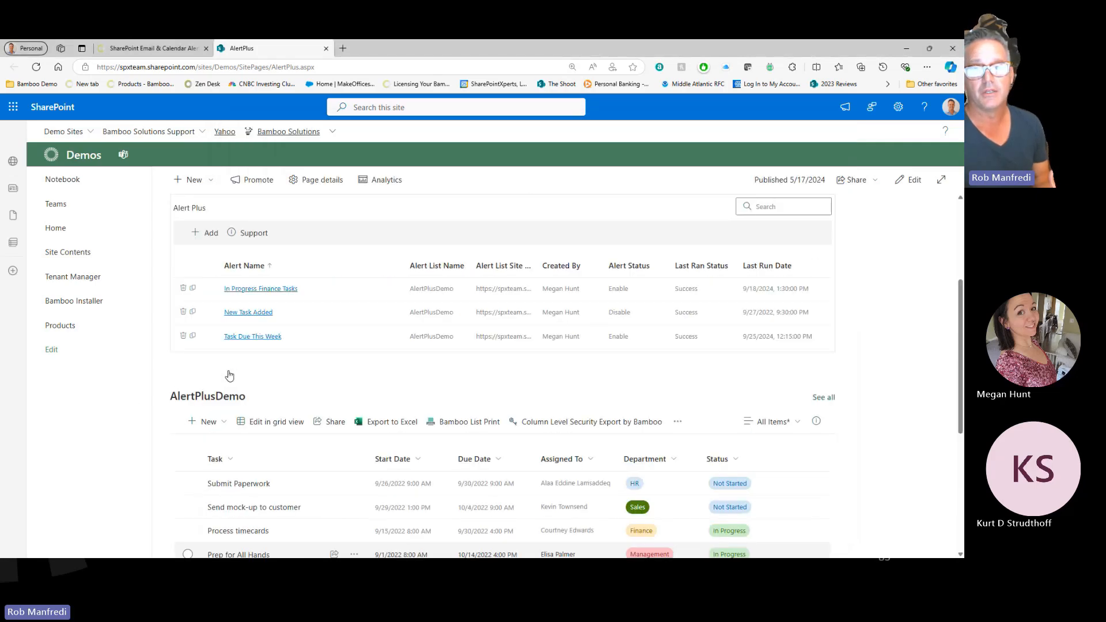
click(258, 289)
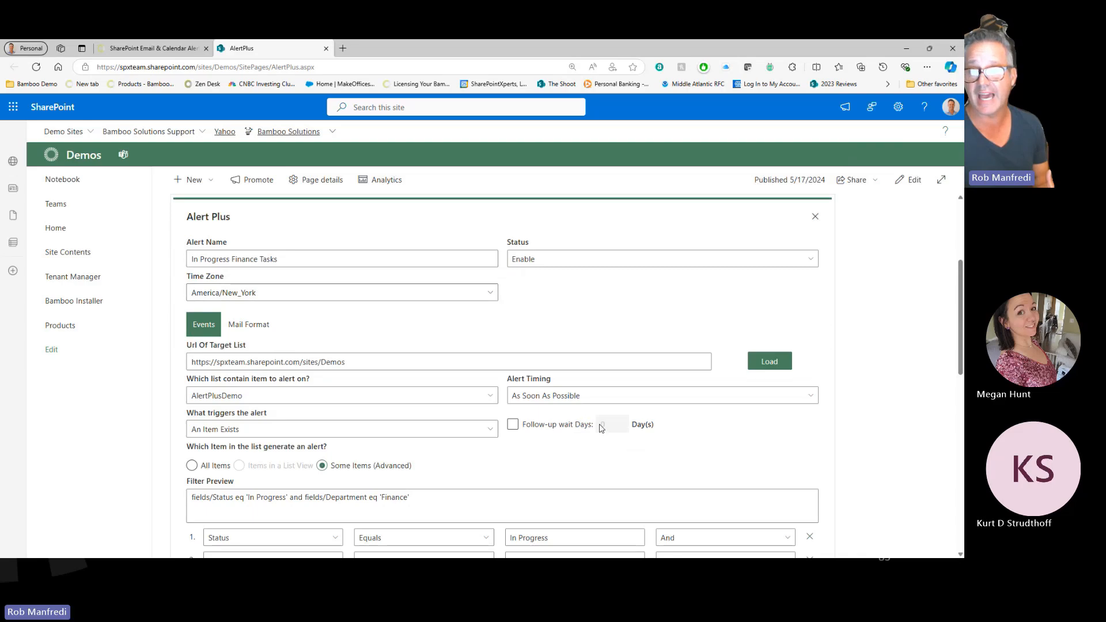
click(513, 425)
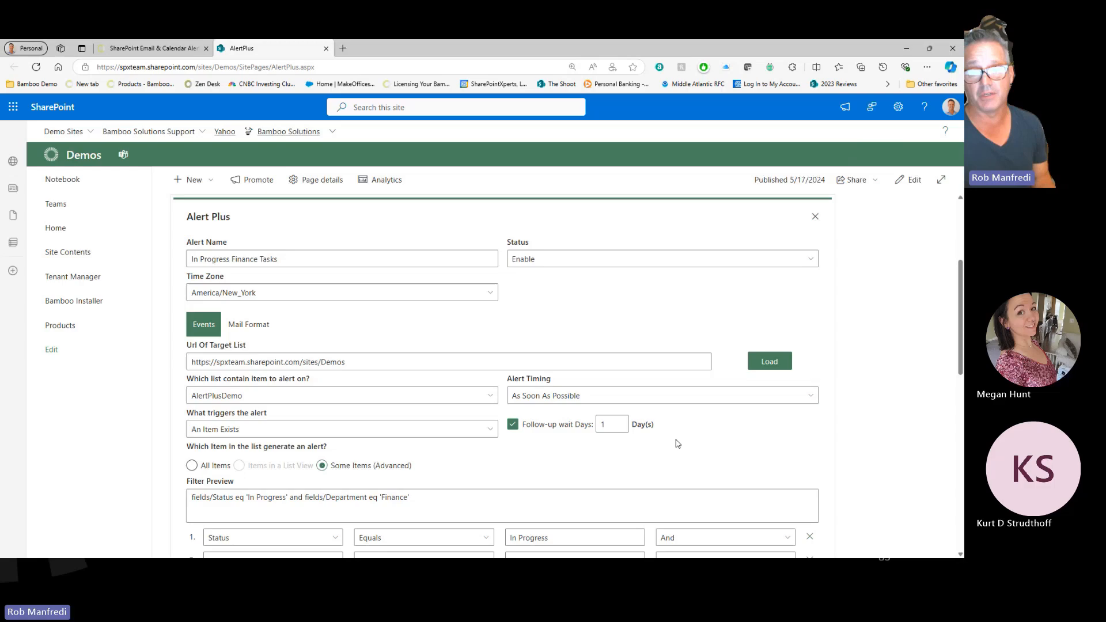
scroll(660, 438, down, 2)
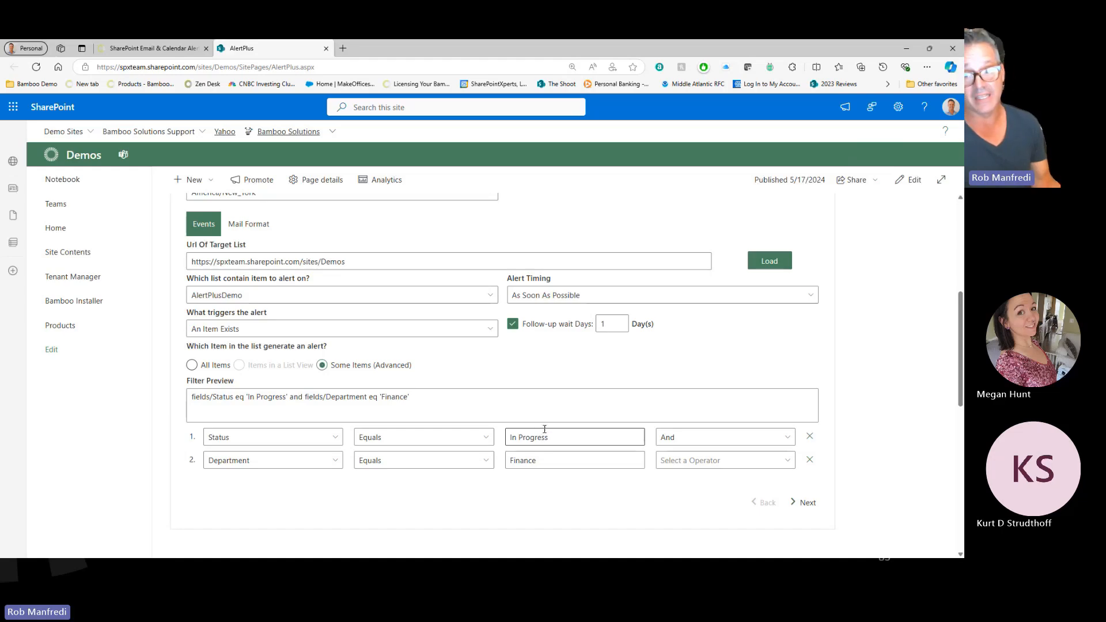
scroll(532, 367, up, 3)
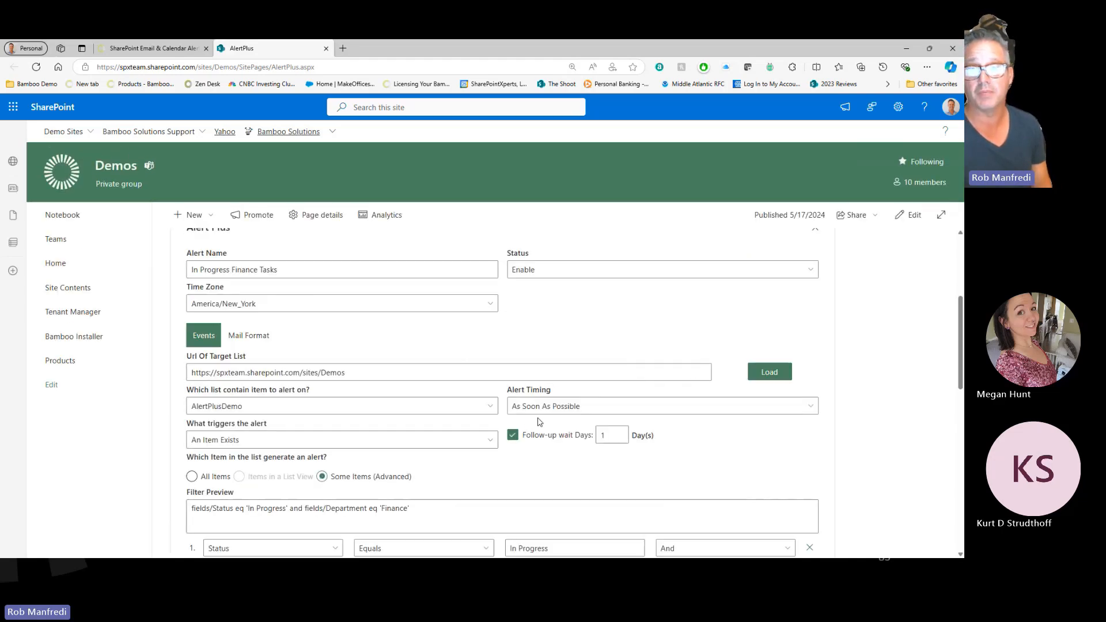
Step: Finish the In Progress Finance Tasks alert to save its settings, and return to the list of alerts
scroll(533, 418, down, 5)
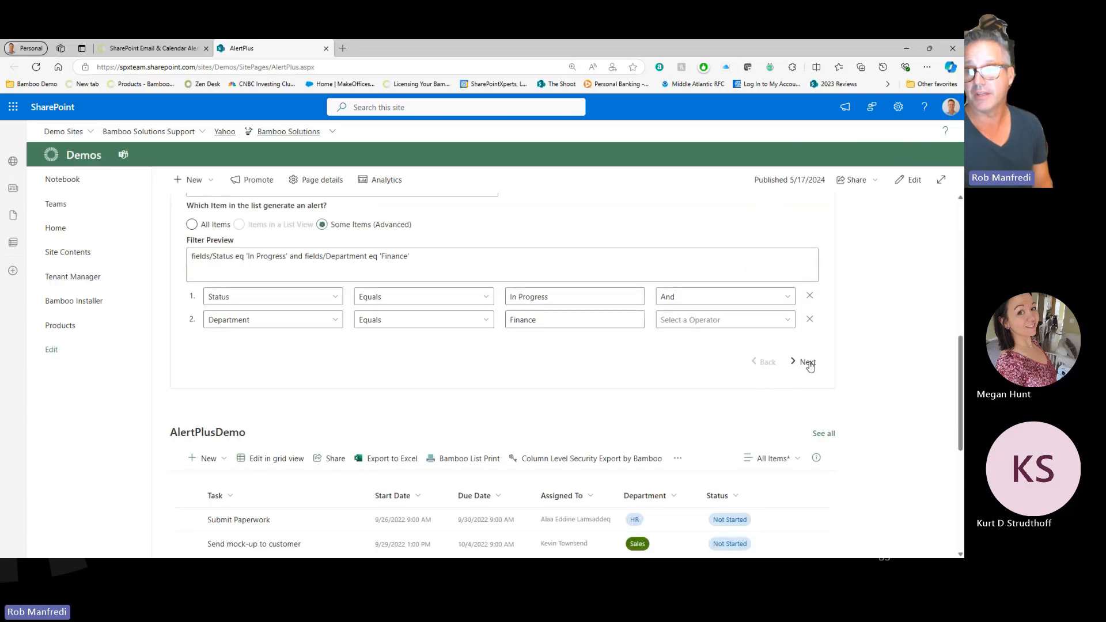
click(807, 363)
scroll(544, 344, down, 5)
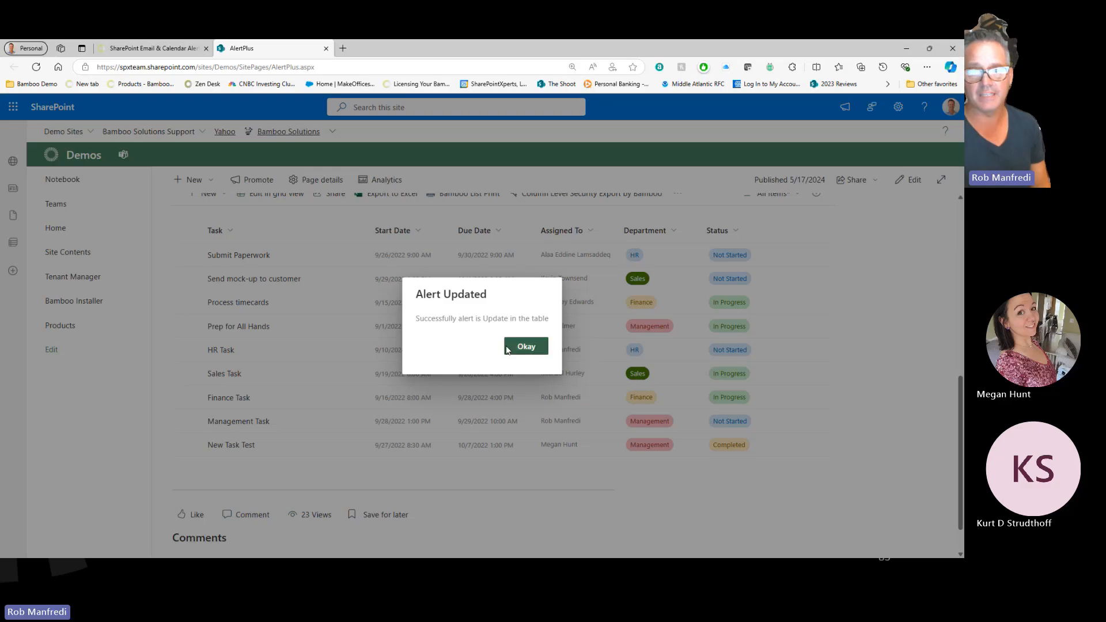
click(526, 346)
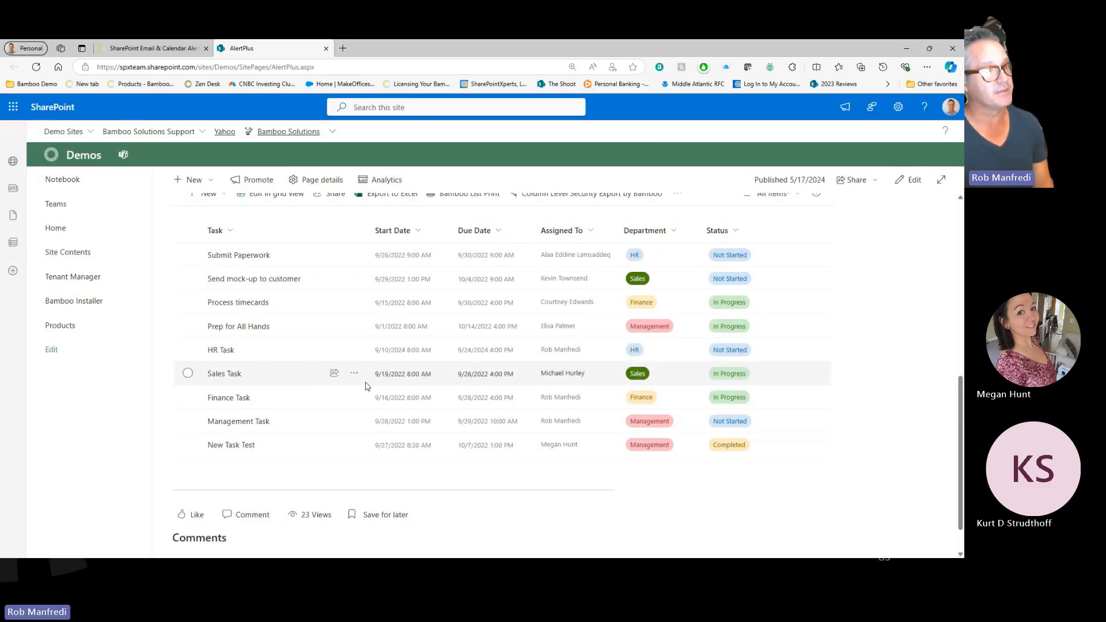
scroll(330, 395, up, 3)
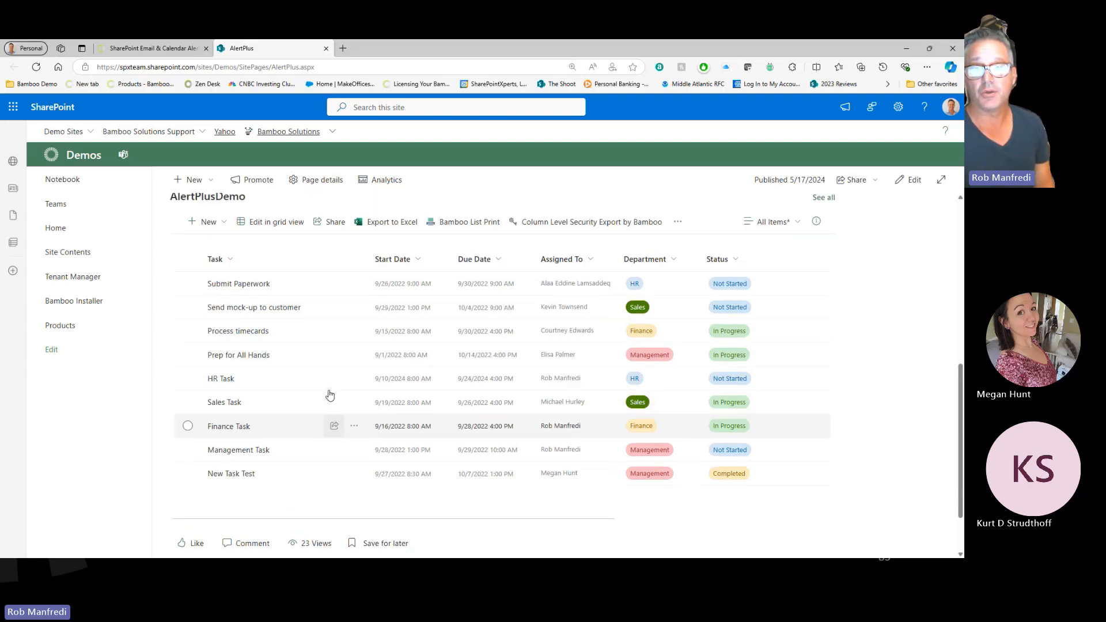
scroll(329, 395, up, 3)
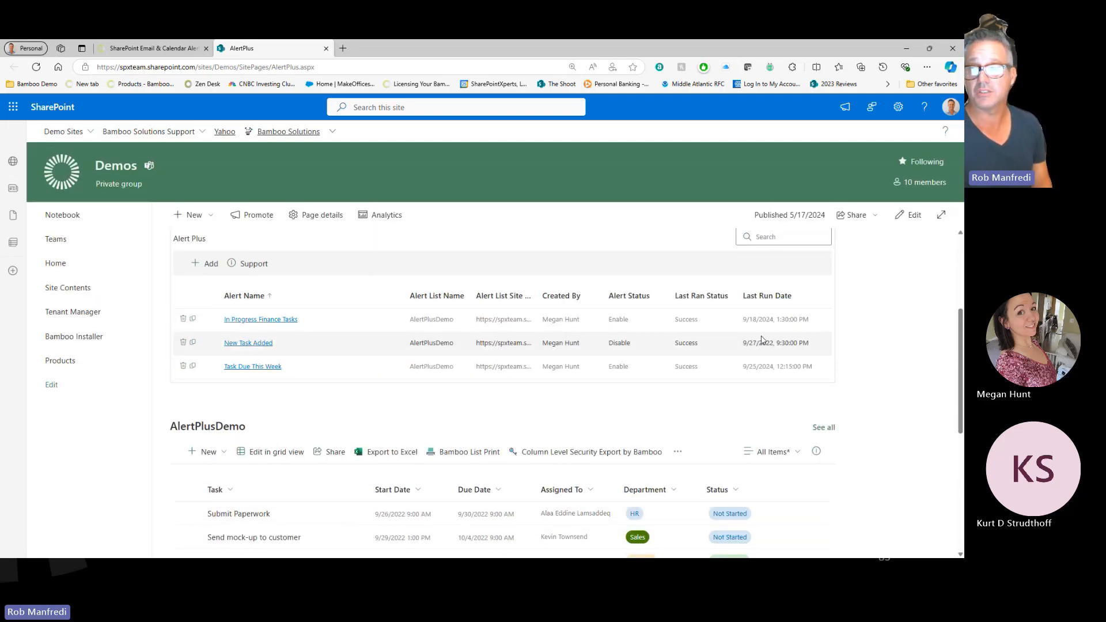